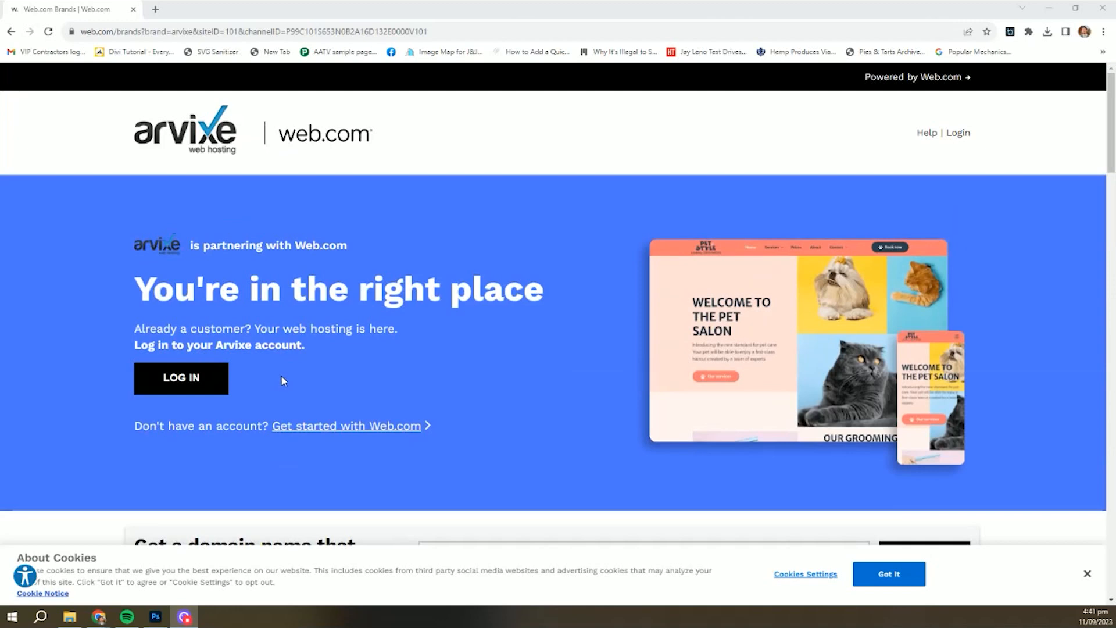
# Step: Open the Arvixe customer login page and log in to the account with the saved credentials
pyautogui.click(99, 617)
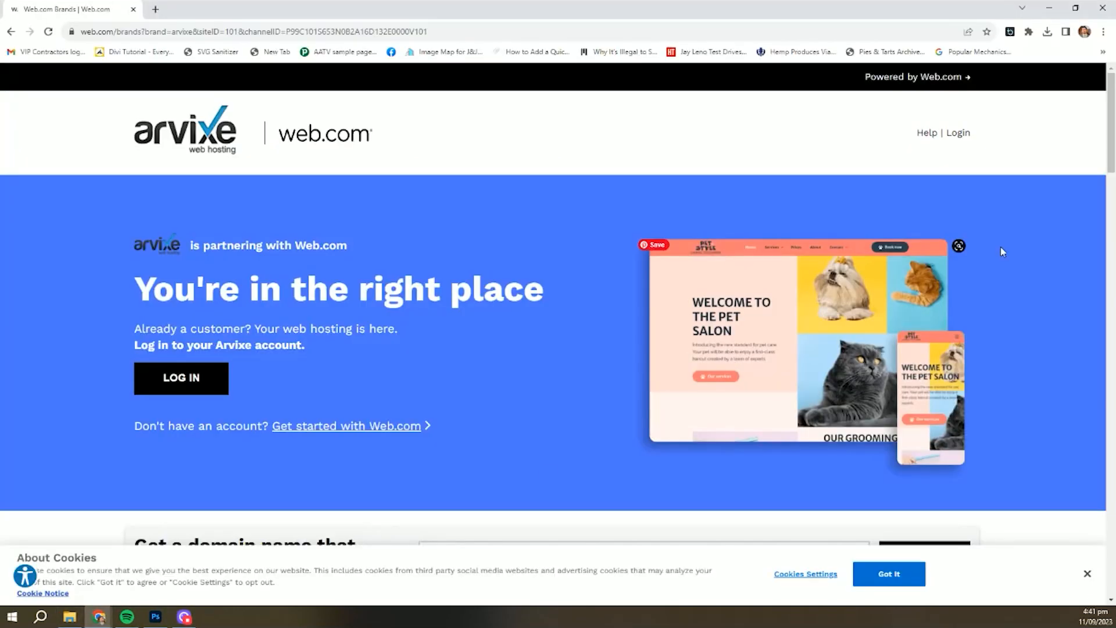
pyautogui.click(957, 135)
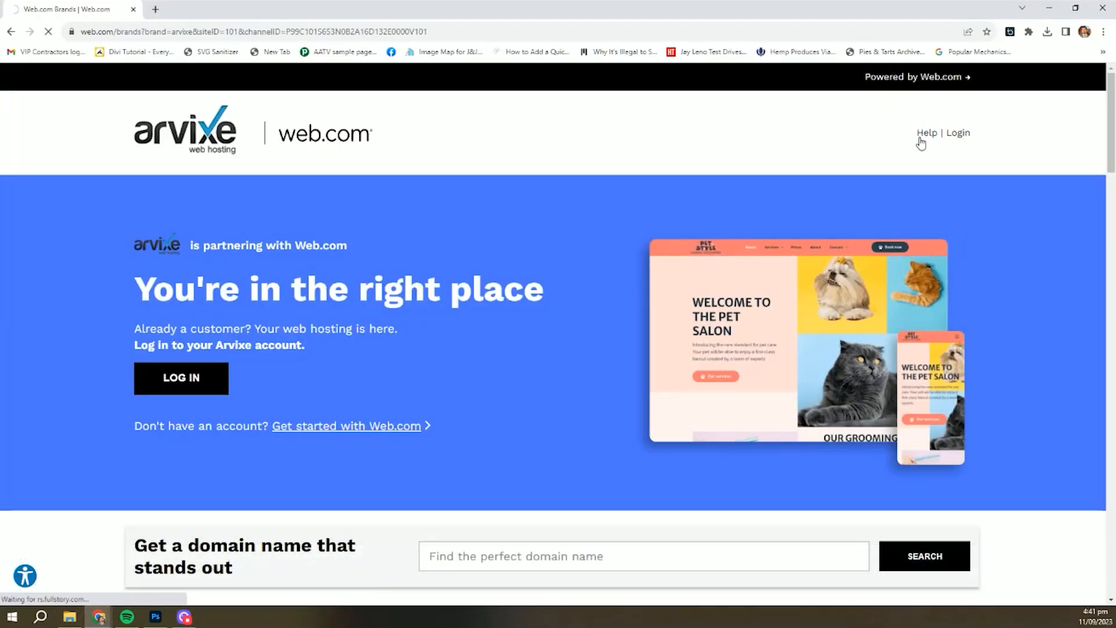
pyautogui.click(955, 137)
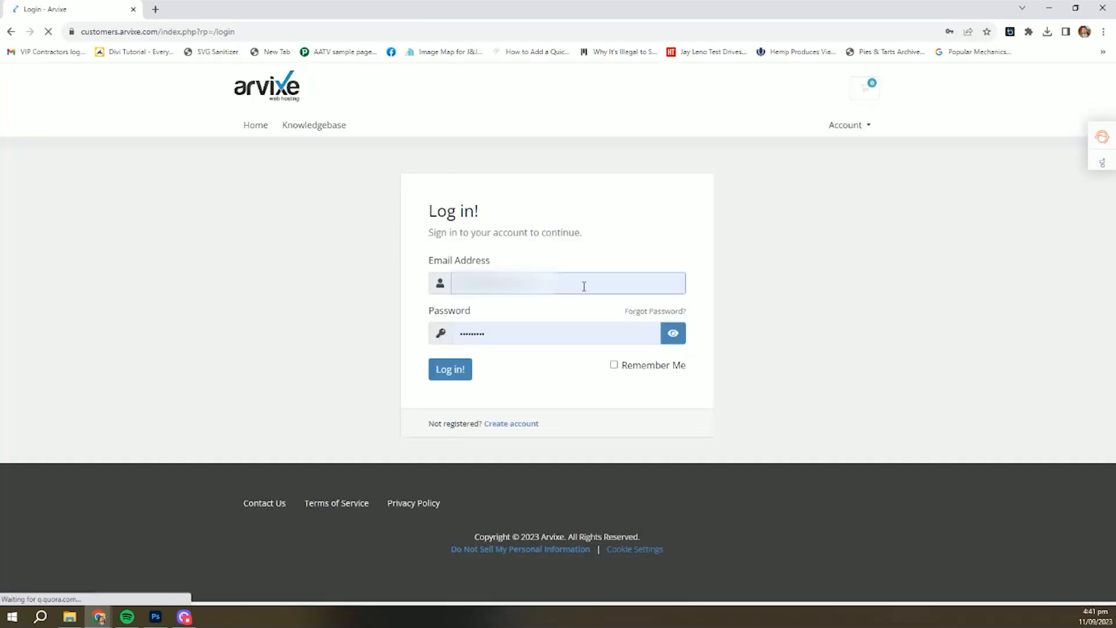
pyautogui.click(459, 371)
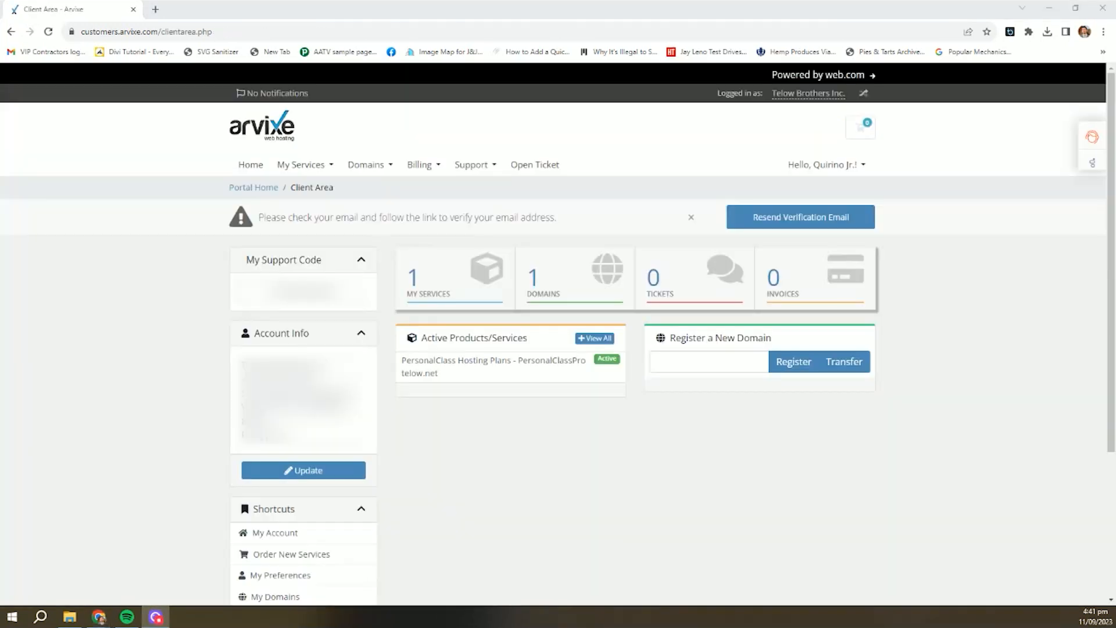
# Step: Open the product details of the active PersonalClassPro hosting plan for telow.net and look over the page
pyautogui.click(525, 365)
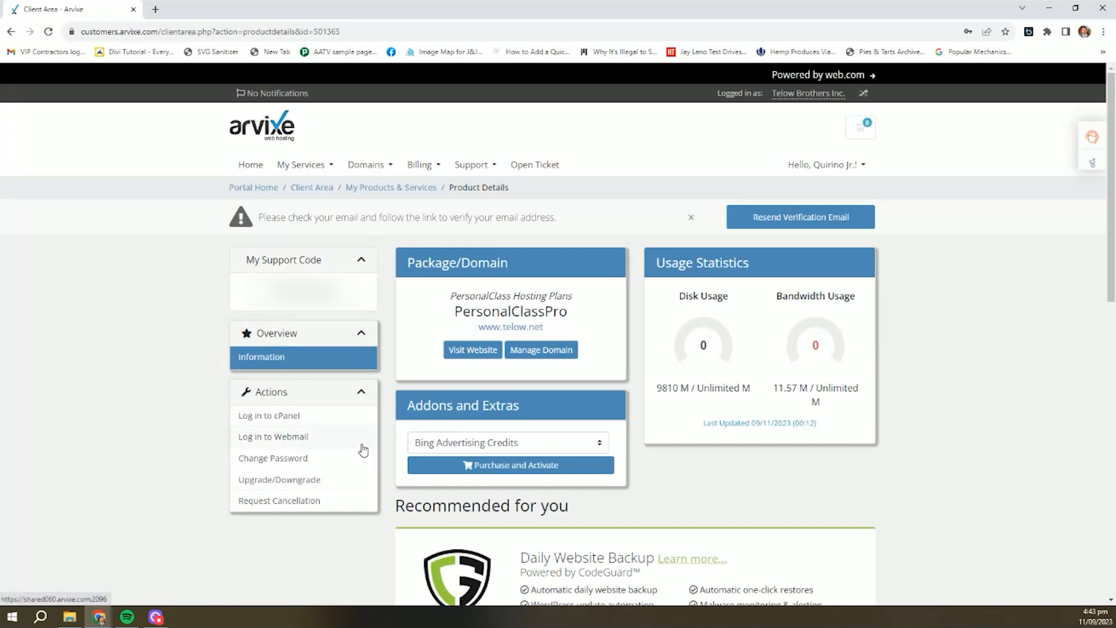
pyautogui.scroll(-2, 621, 462)
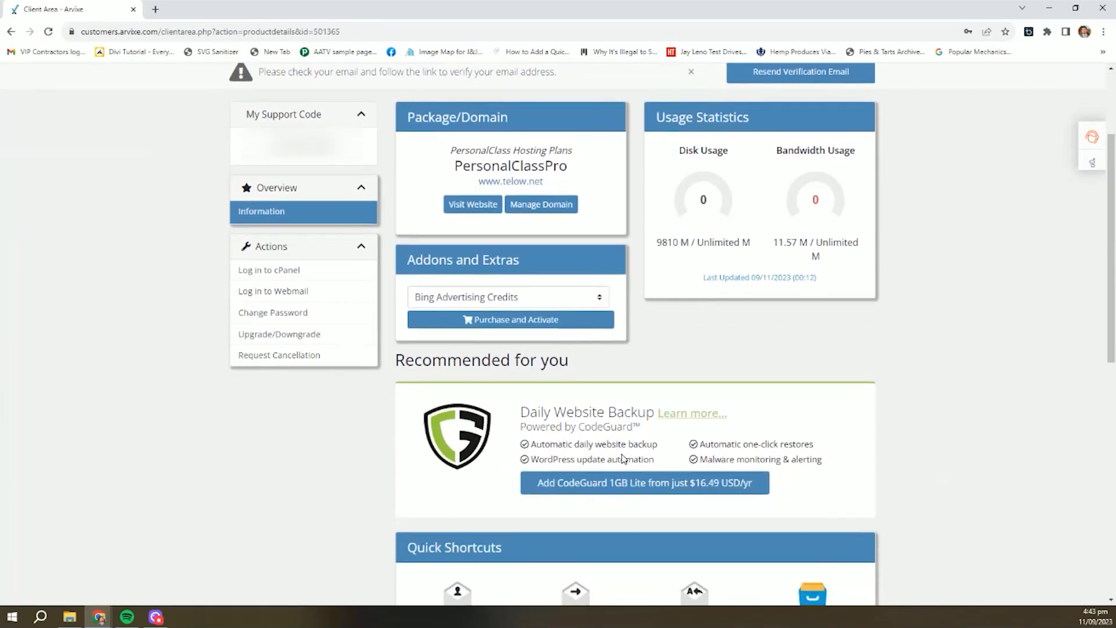
pyautogui.scroll(3, 620, 457)
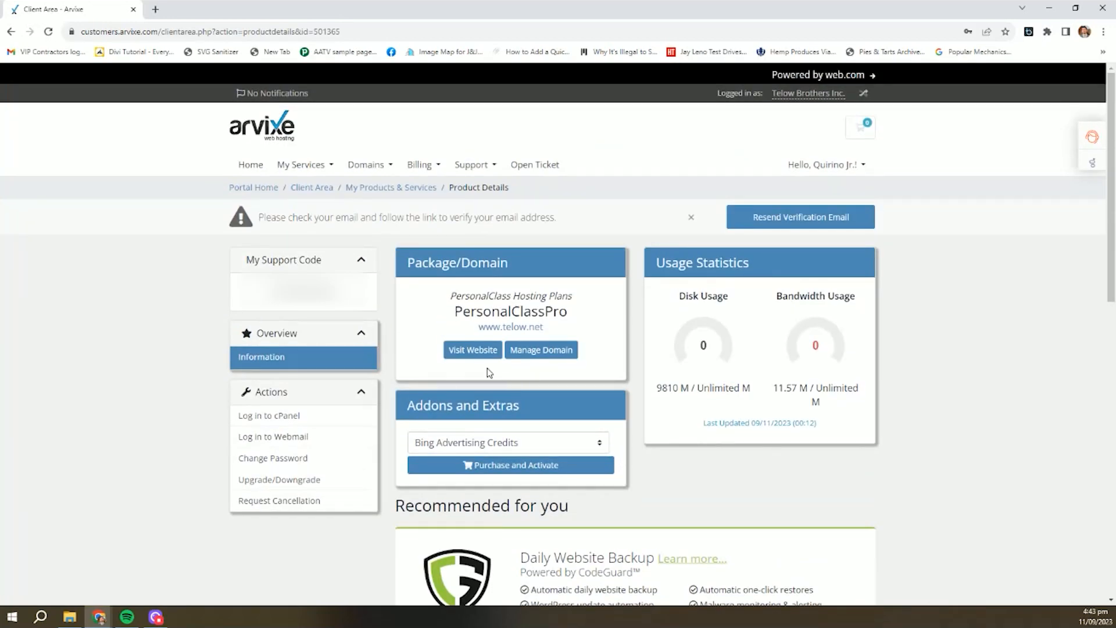
pyautogui.rightClick(510, 328)
pyautogui.click(520, 339)
pyautogui.click(224, 8)
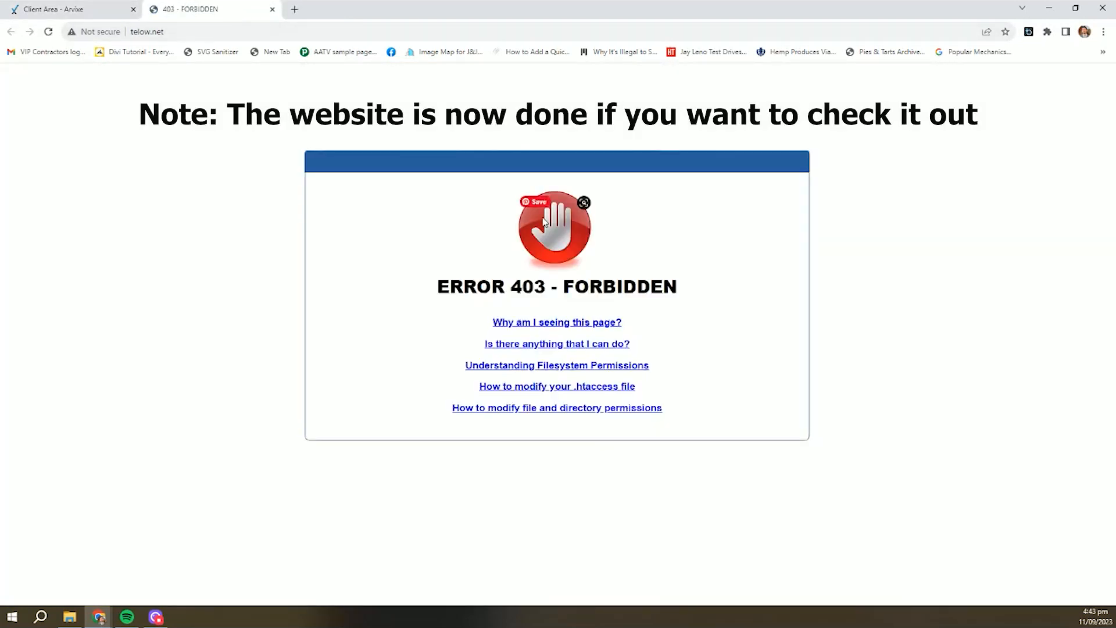
pyautogui.moveTo(925, 495); pyautogui.dragTo(343, 115)
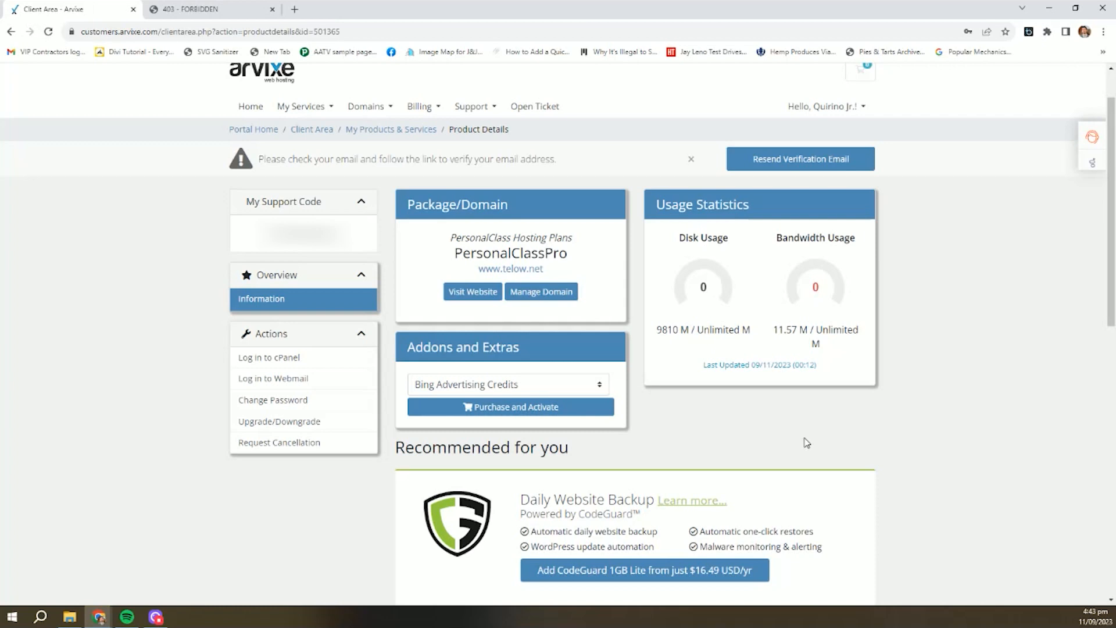
# Step: Log in to cPanel from the hosting plan's details page and switch to the cPanel main page
pyautogui.click(276, 358)
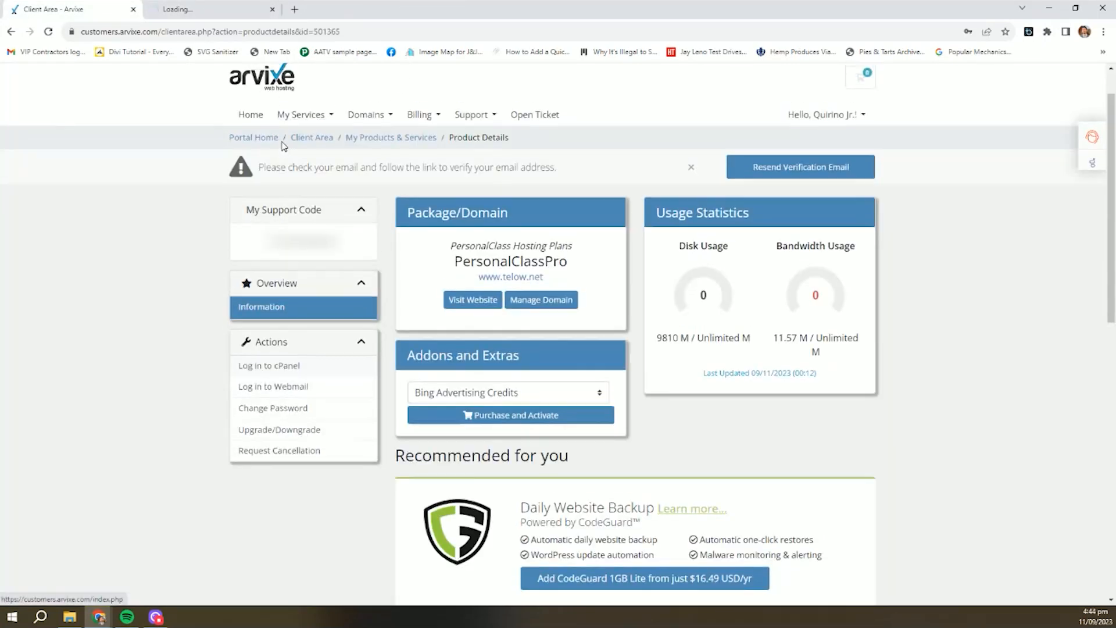
pyautogui.scroll(1, 293, 116)
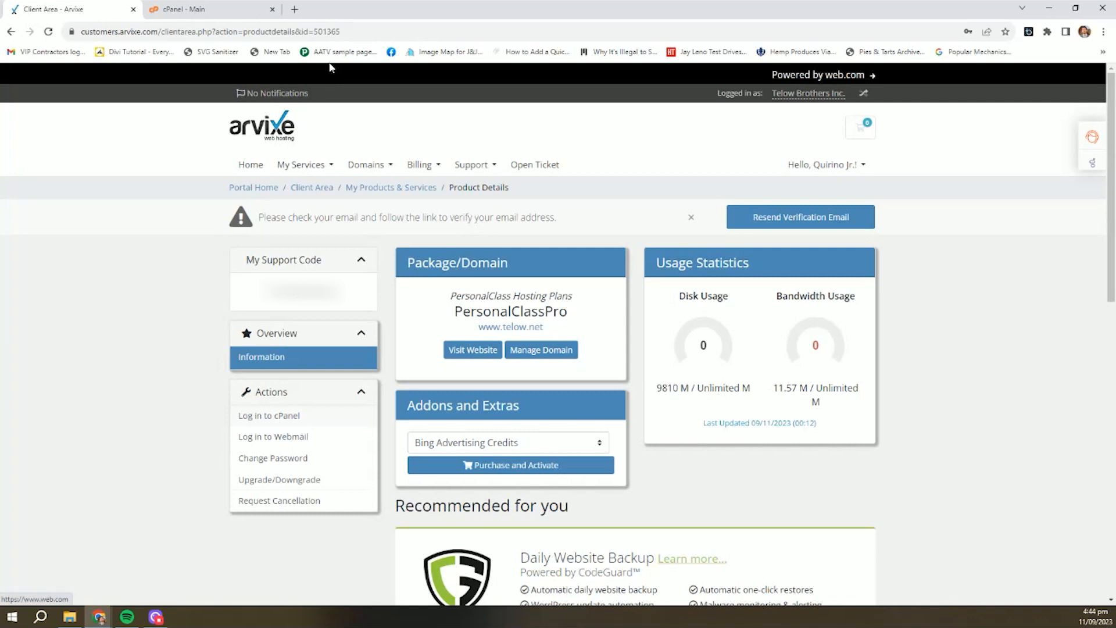
pyautogui.click(183, 9)
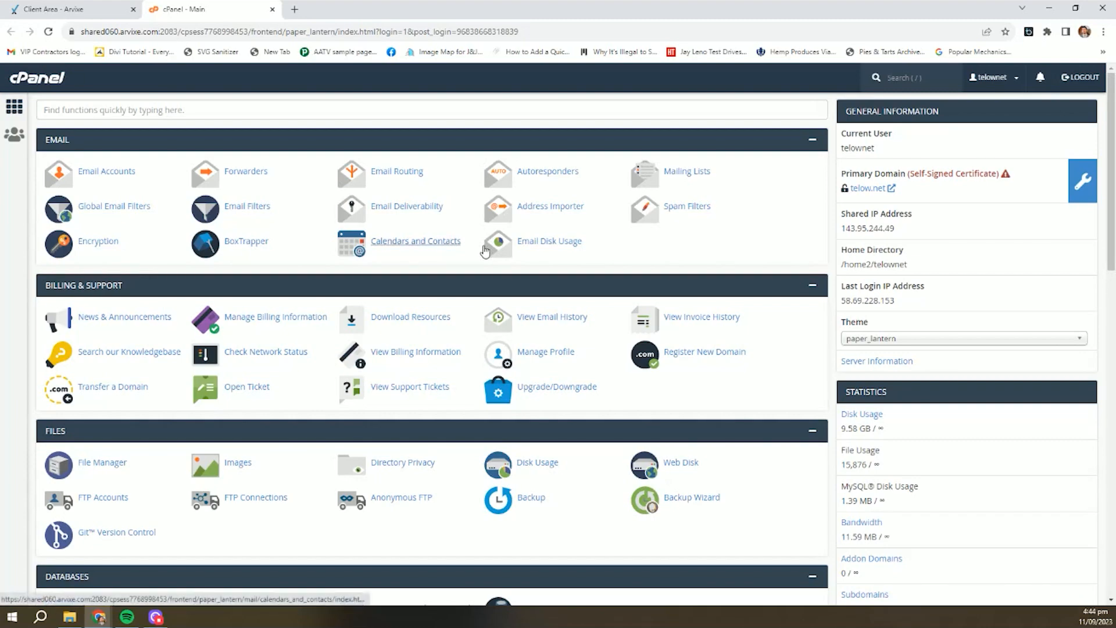
# Step: Open cPanel's File Manager and go into the public_html folder
pyautogui.scroll(-15, 562, 292)
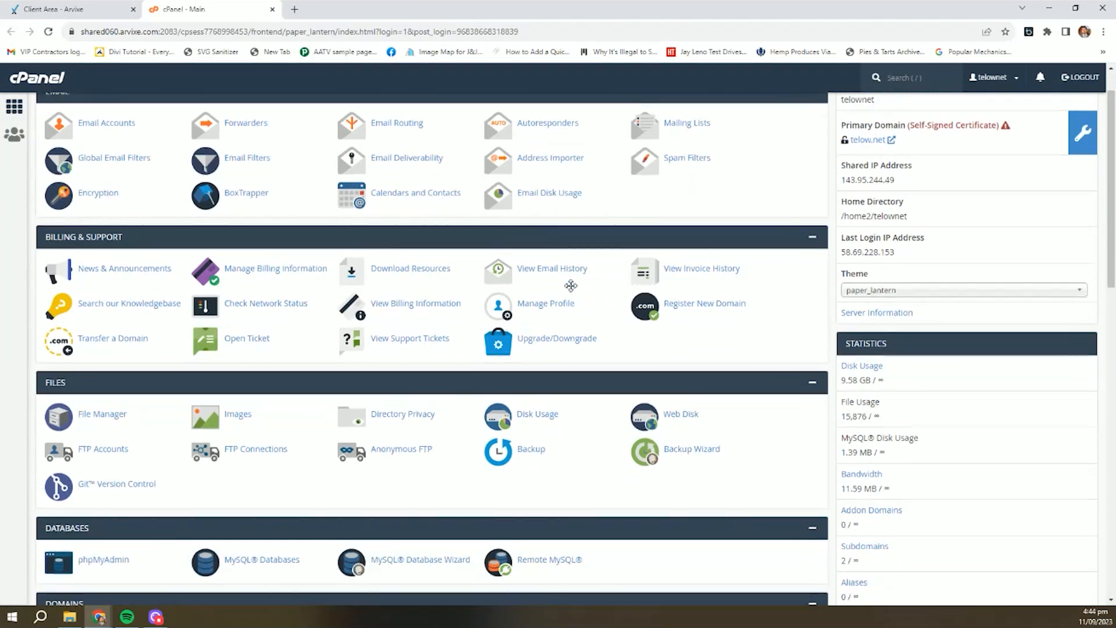
pyautogui.scroll(15, 569, 286)
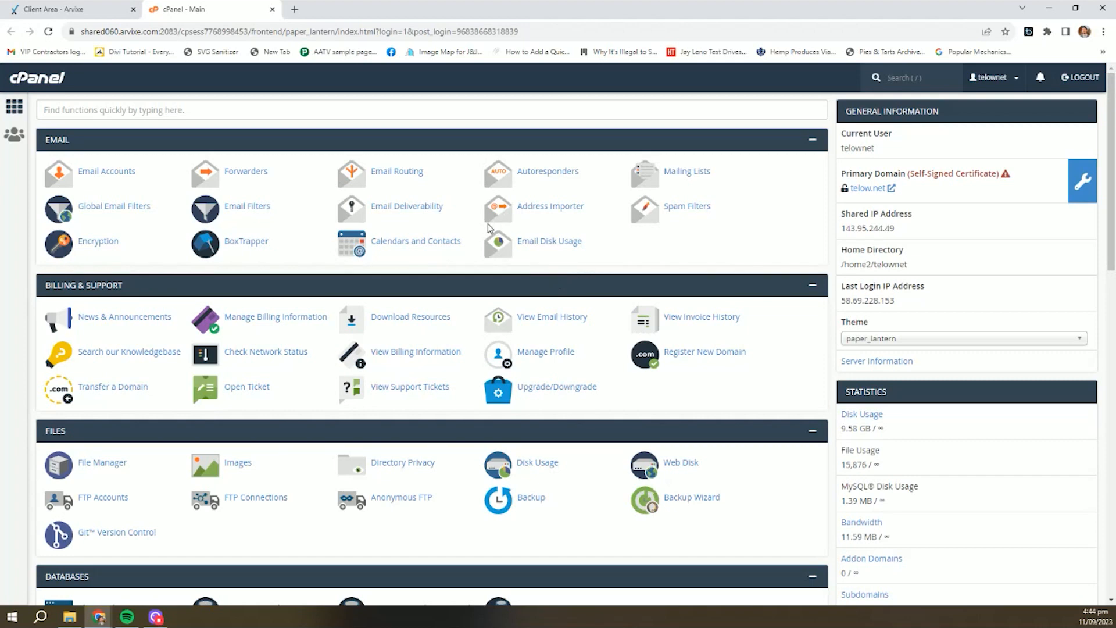
pyautogui.scroll(-1, 329, 232)
pyautogui.scroll(-1, 330, 232)
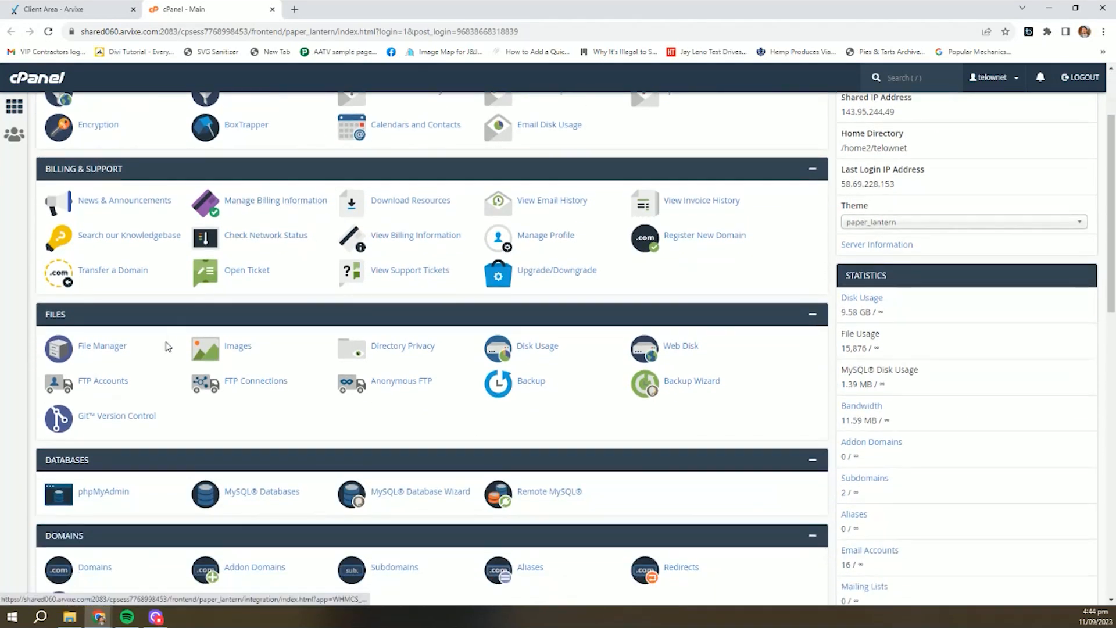
pyautogui.click(115, 348)
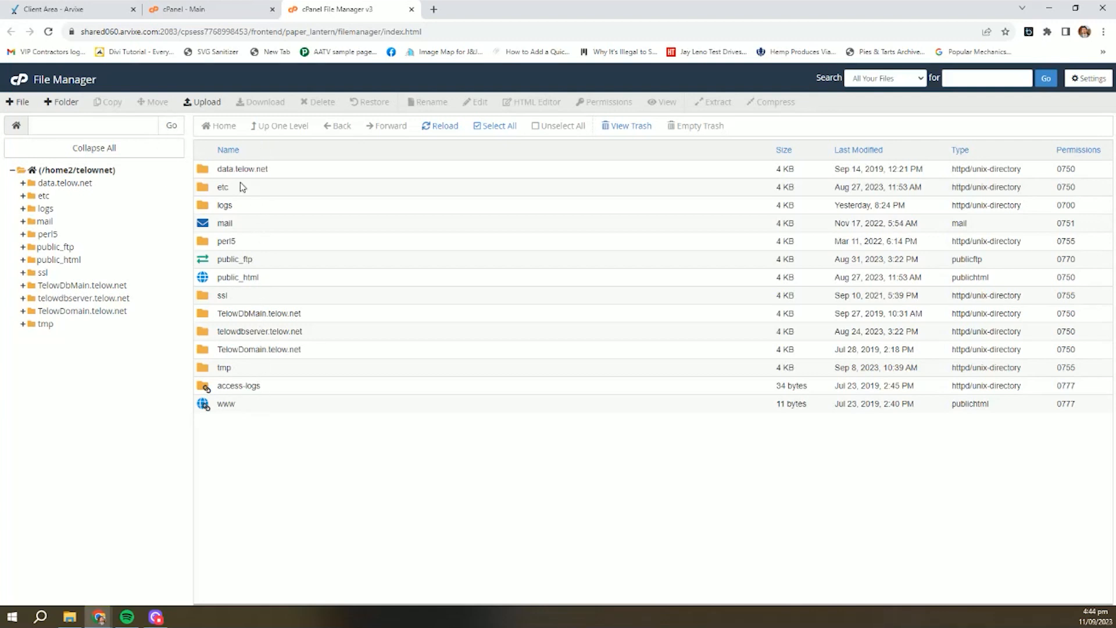
pyautogui.doubleClick(268, 284)
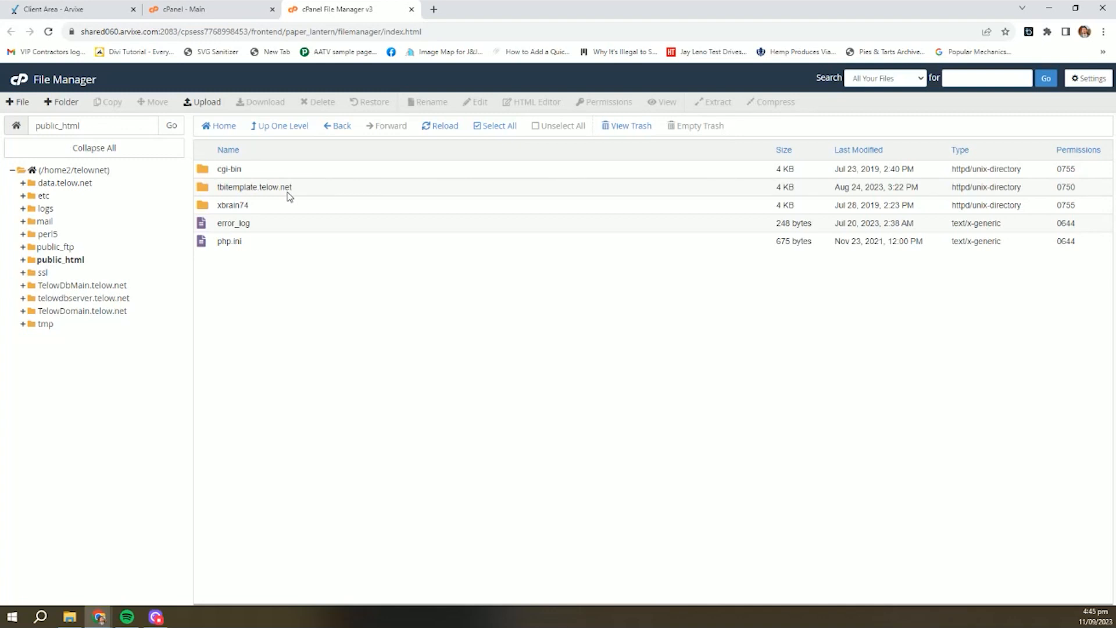
# Step: Open wordpress.org in a new tab and download WordPress 6.3.1
pyautogui.click(432, 10)
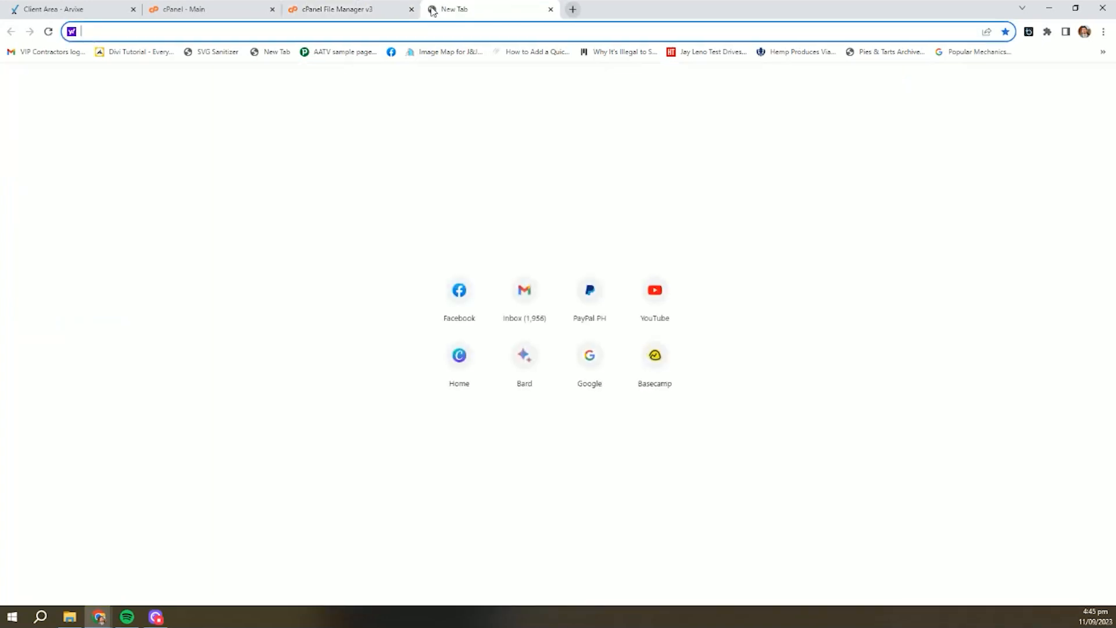
pyautogui.write('wordpres')
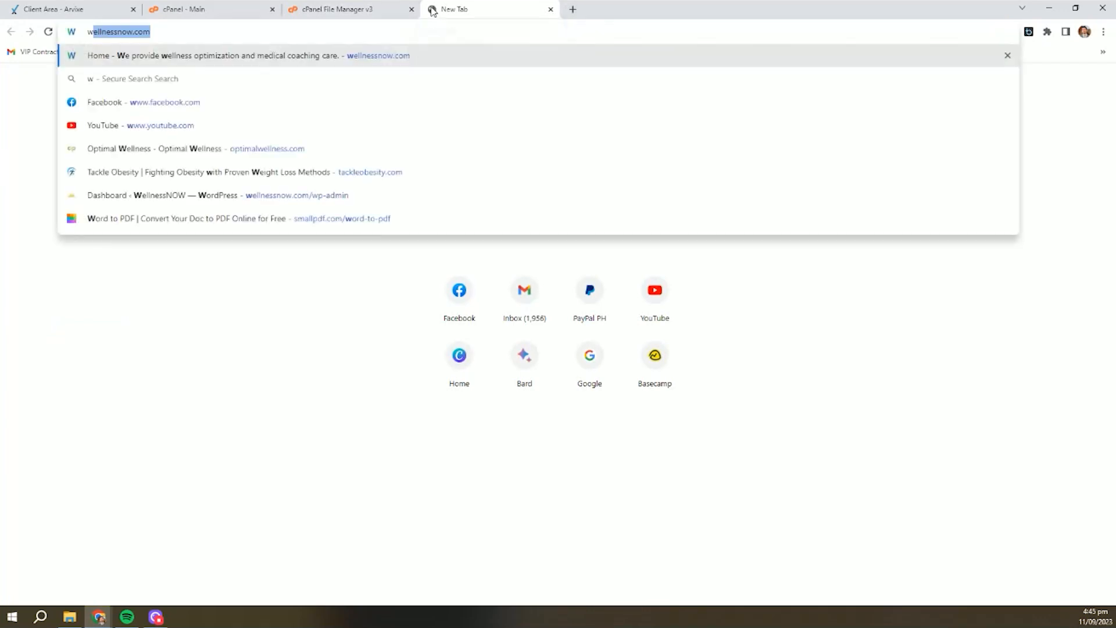
pyautogui.write('s.org')
pyautogui.press('Return')
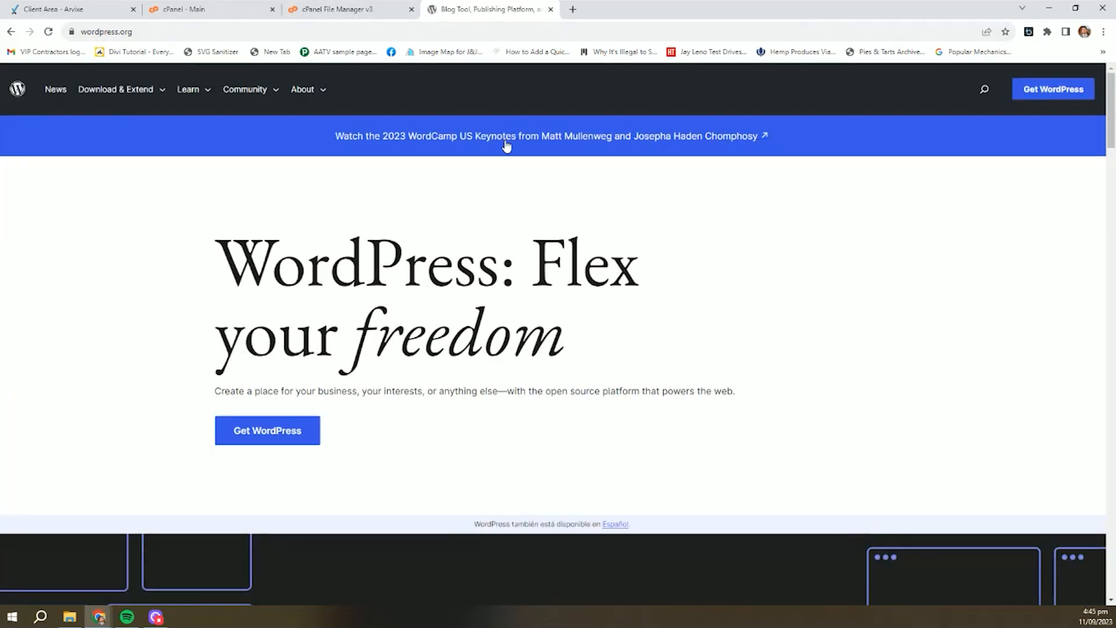
pyautogui.scroll(-3, 485, 297)
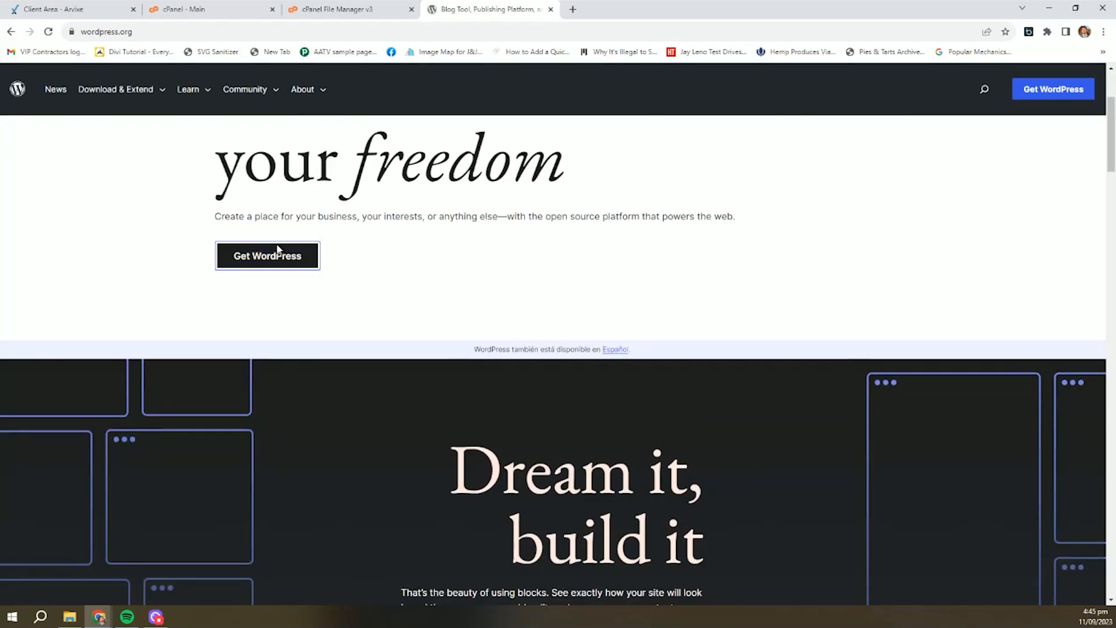
pyautogui.click(244, 253)
pyautogui.scroll(-2, 480, 267)
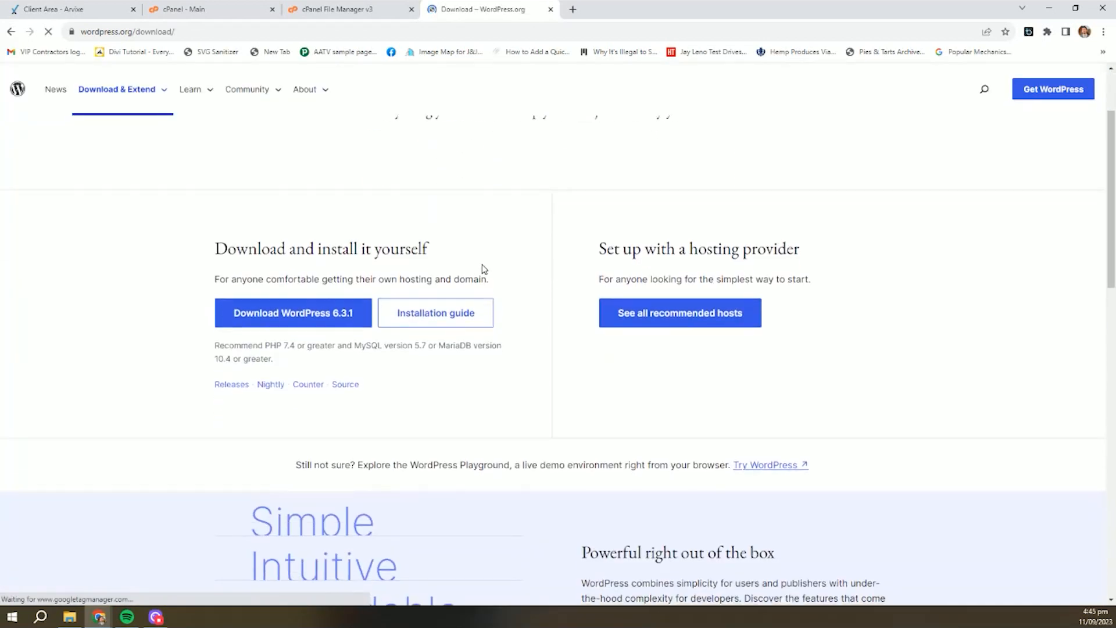
pyautogui.click(293, 313)
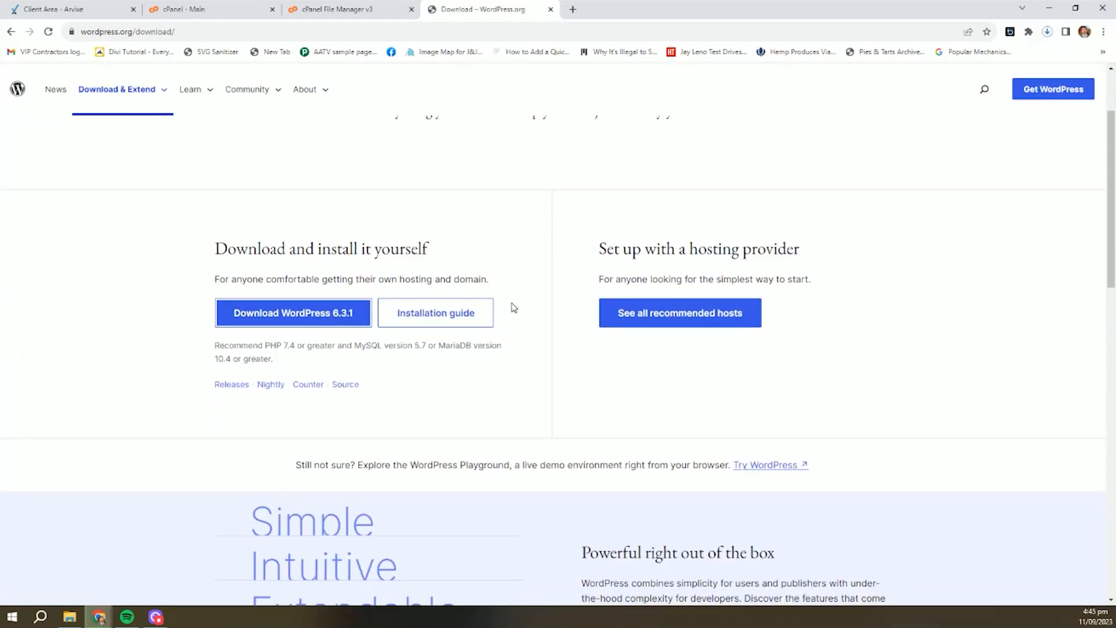
# Step: Upload wordpress-6.3.1.zip from the Downloads folder to public_html and return to the File Manager listing
pyautogui.click(360, 7)
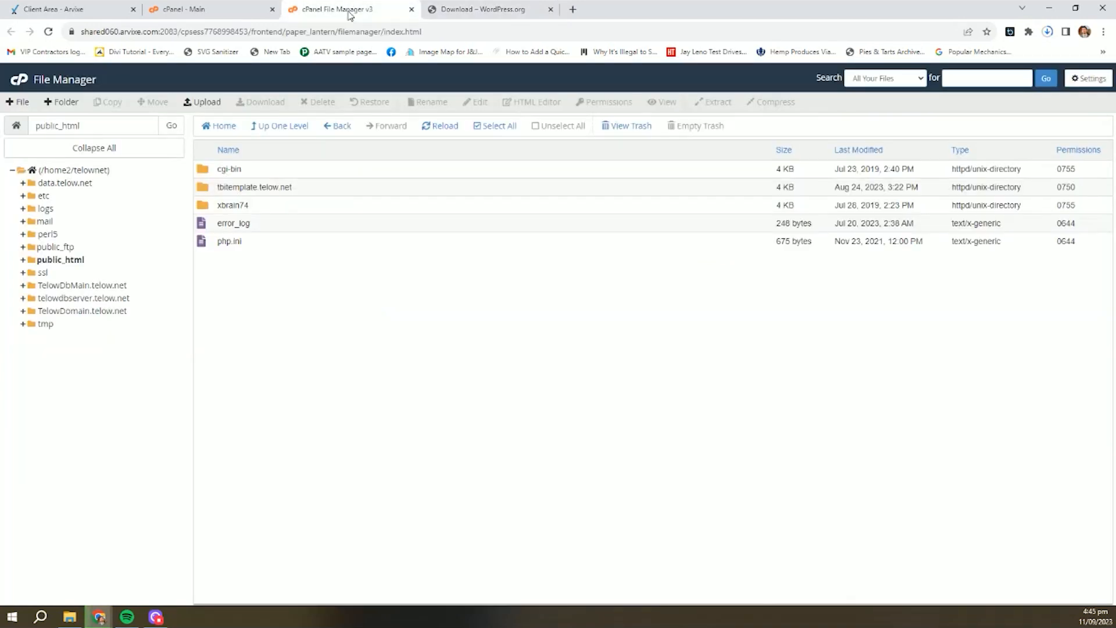
pyautogui.click(203, 100)
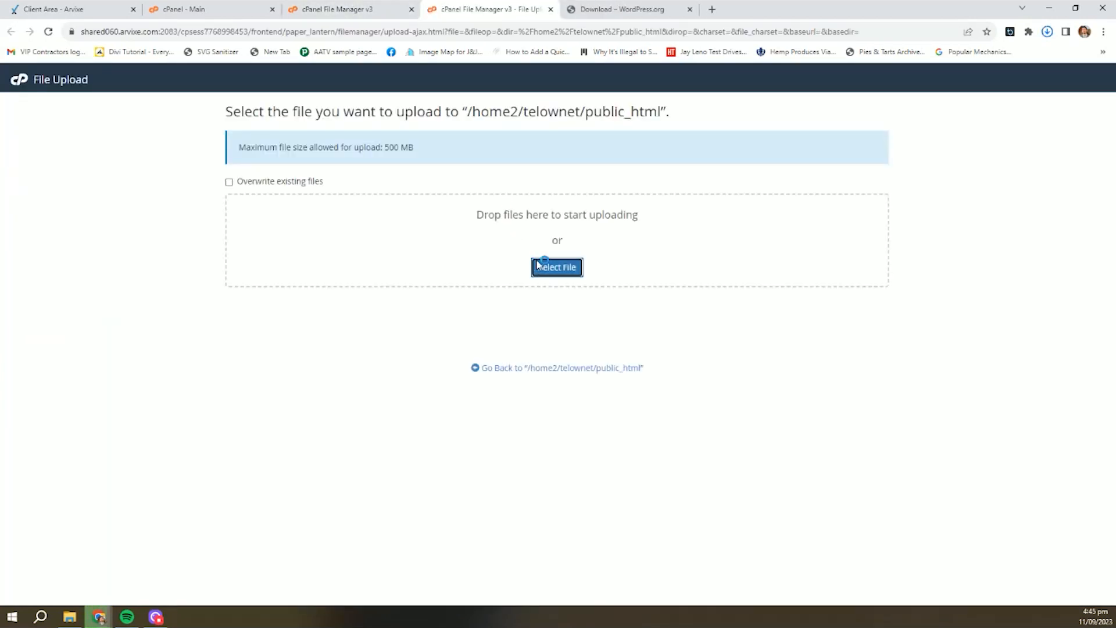
pyautogui.click(532, 266)
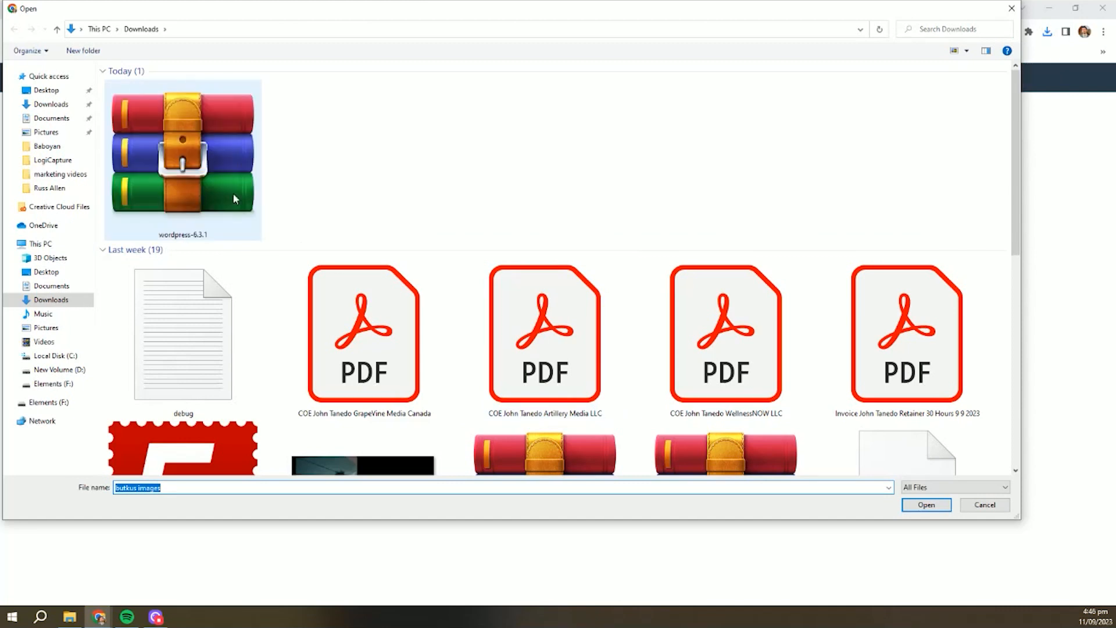
pyautogui.doubleClick(232, 193)
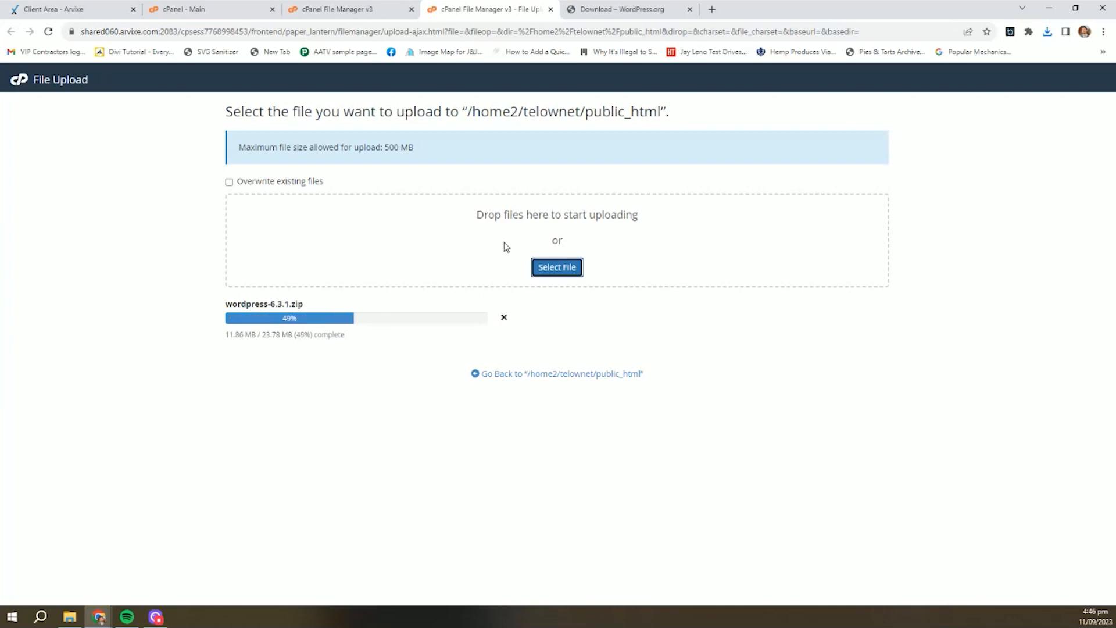
pyautogui.click(356, 10)
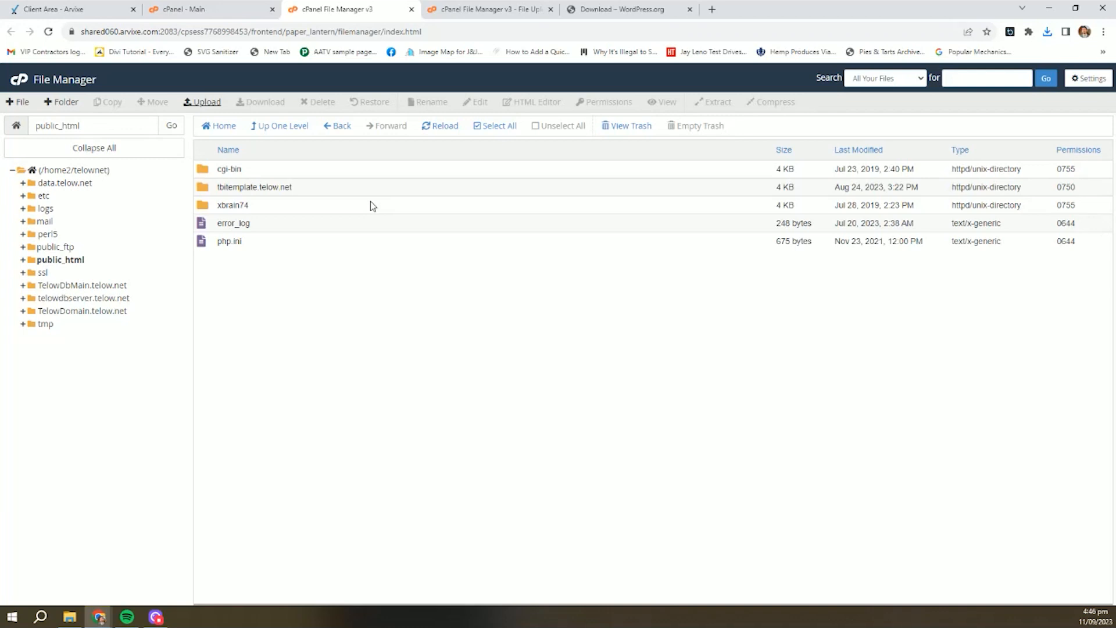
pyautogui.click(489, 10)
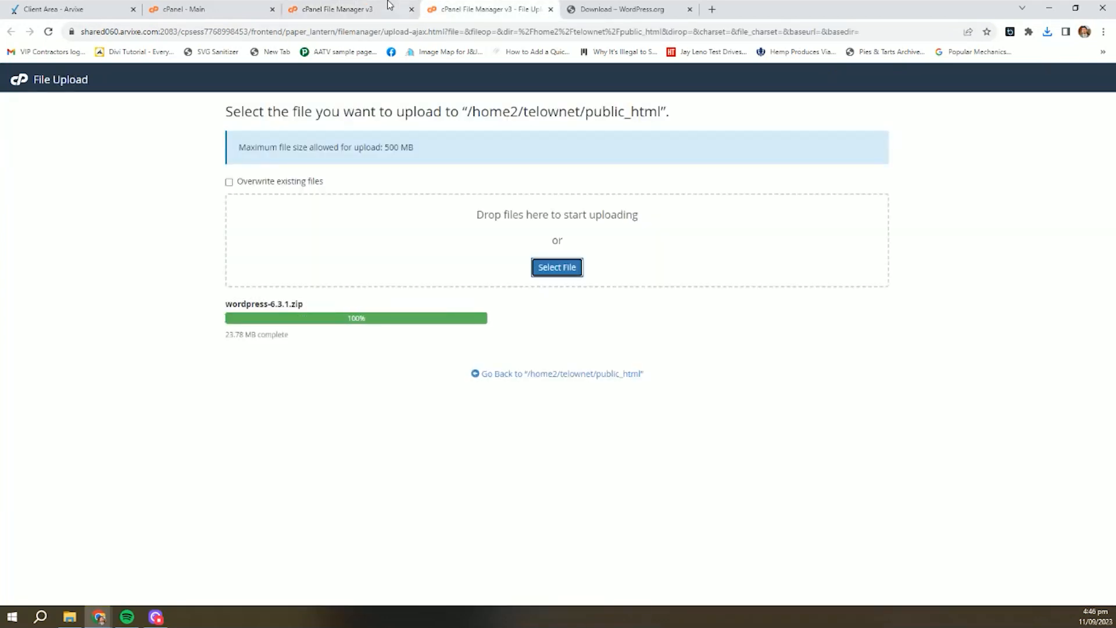
pyautogui.click(390, 4)
pyautogui.click(477, 10)
pyautogui.click(360, 9)
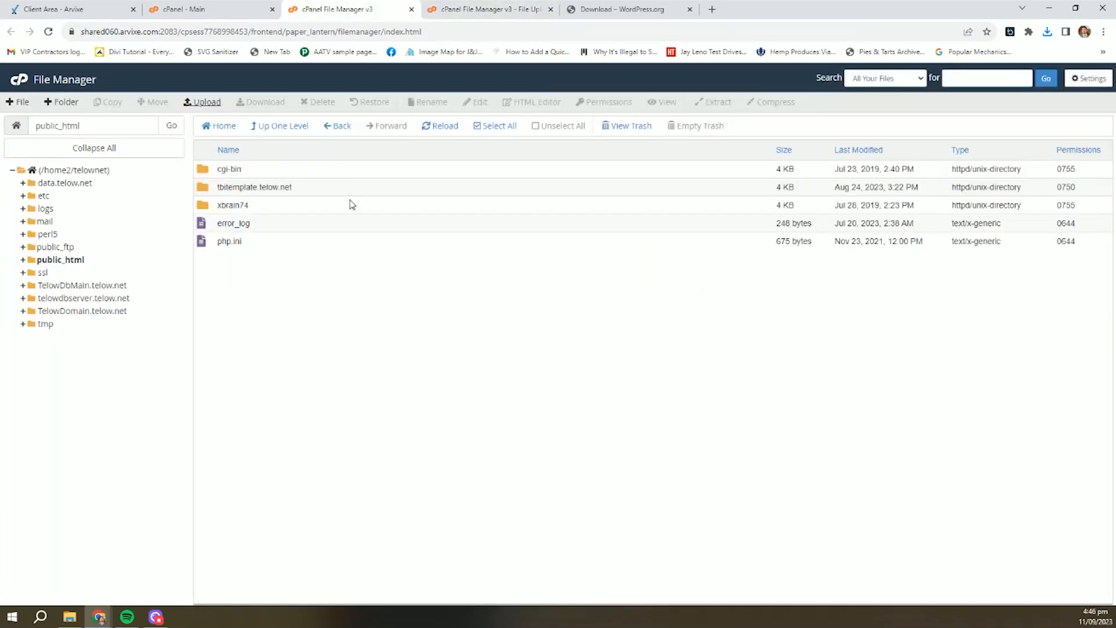
pyautogui.rightClick(339, 268)
pyautogui.click(433, 243)
pyautogui.click(435, 243)
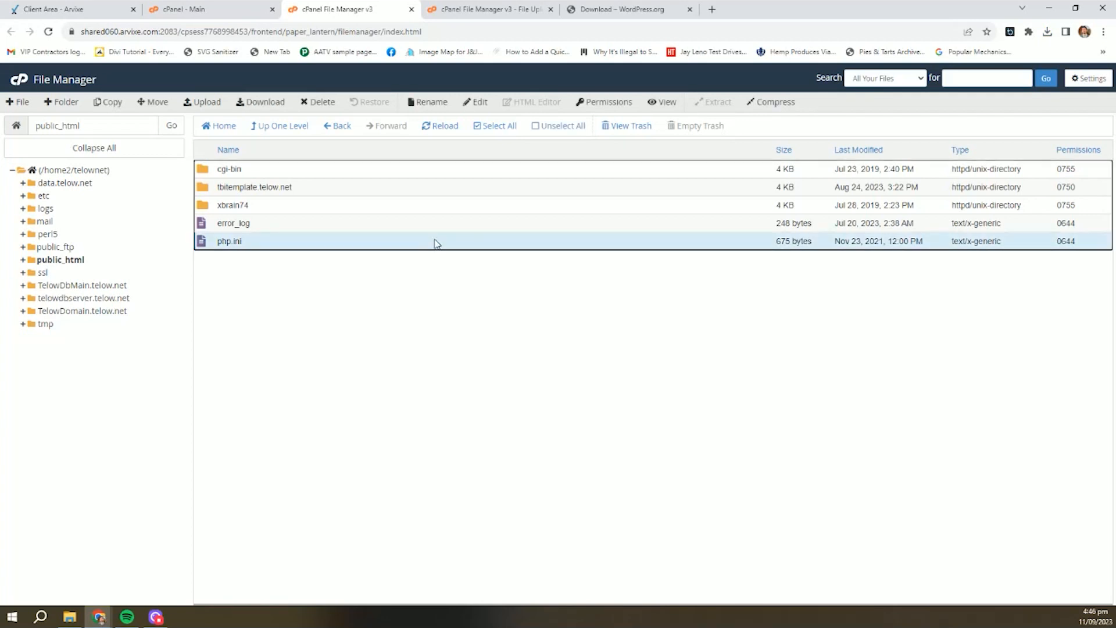
pyautogui.click(421, 379)
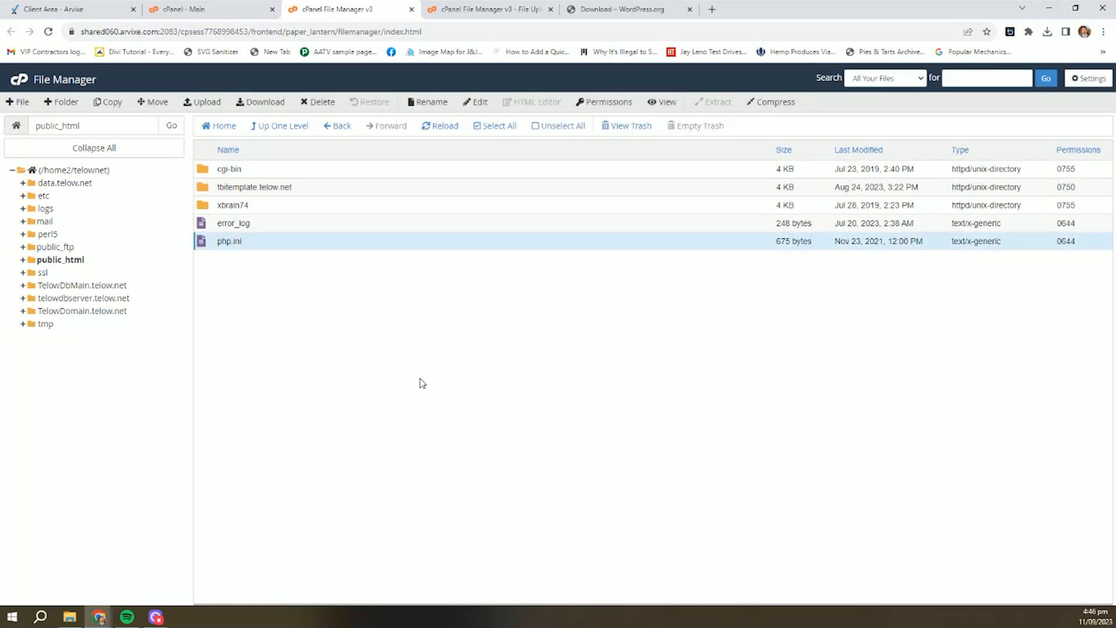
# Step: Reload the File Manager page and reopen the public_html folder
pyautogui.click(343, 33)
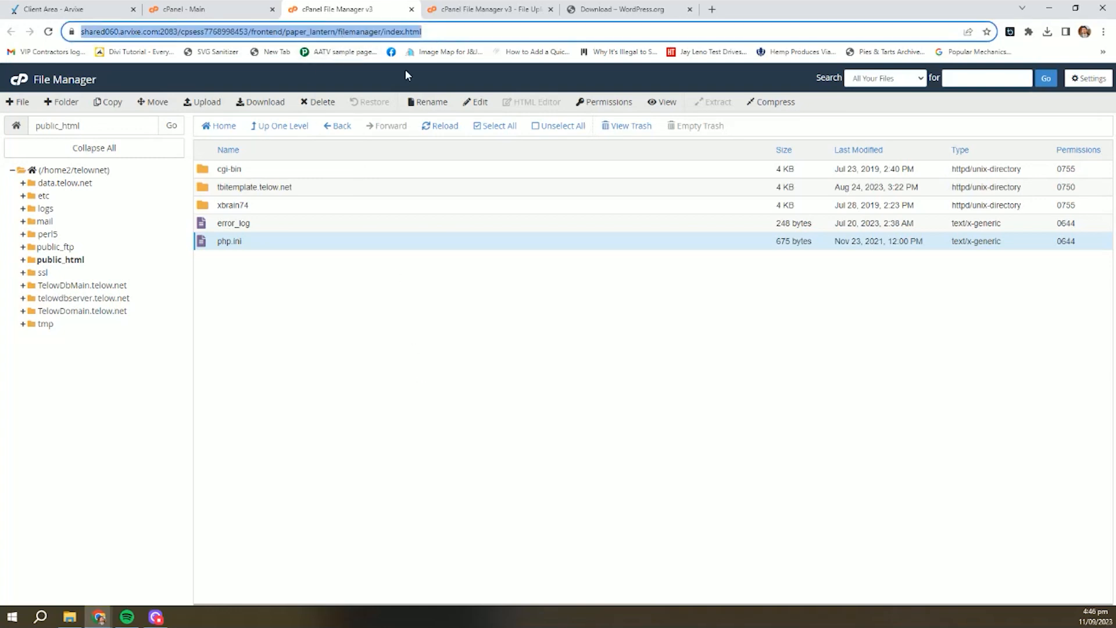
pyautogui.press('Return')
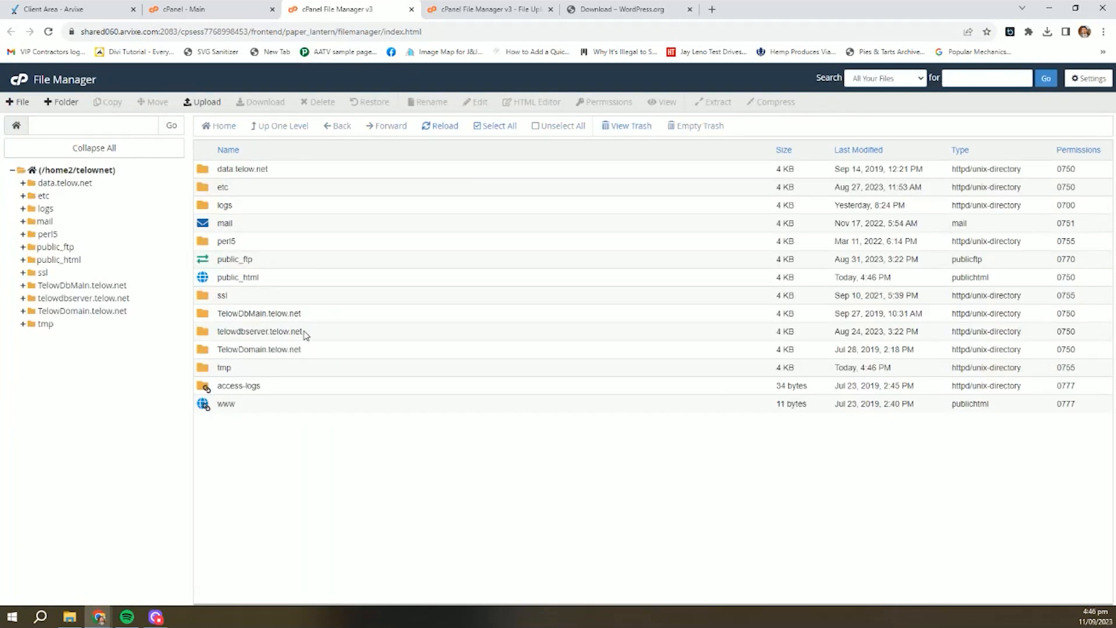
pyautogui.doubleClick(262, 277)
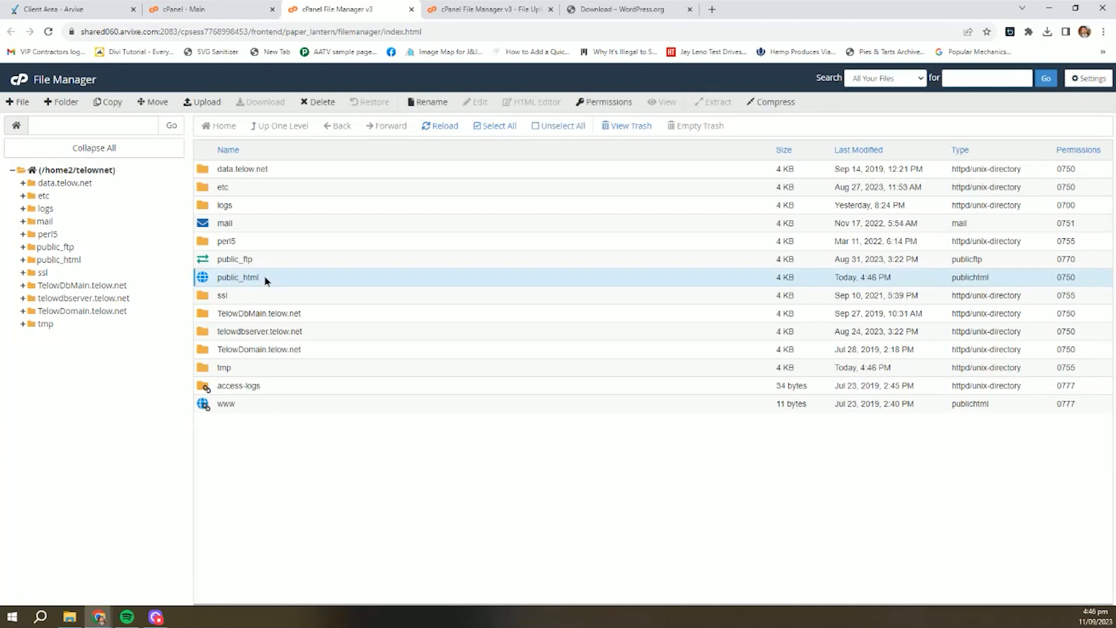
# Step: Extract wordpress-6.3.1.zip into /public_html and close the extraction results
pyautogui.click(313, 263)
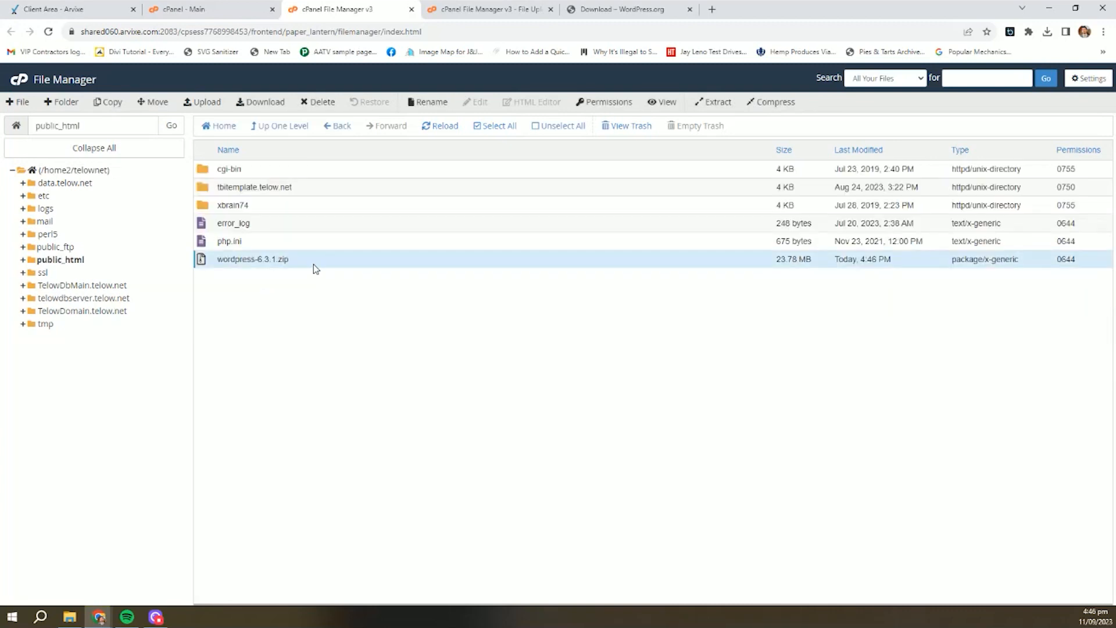
pyautogui.rightClick(314, 261)
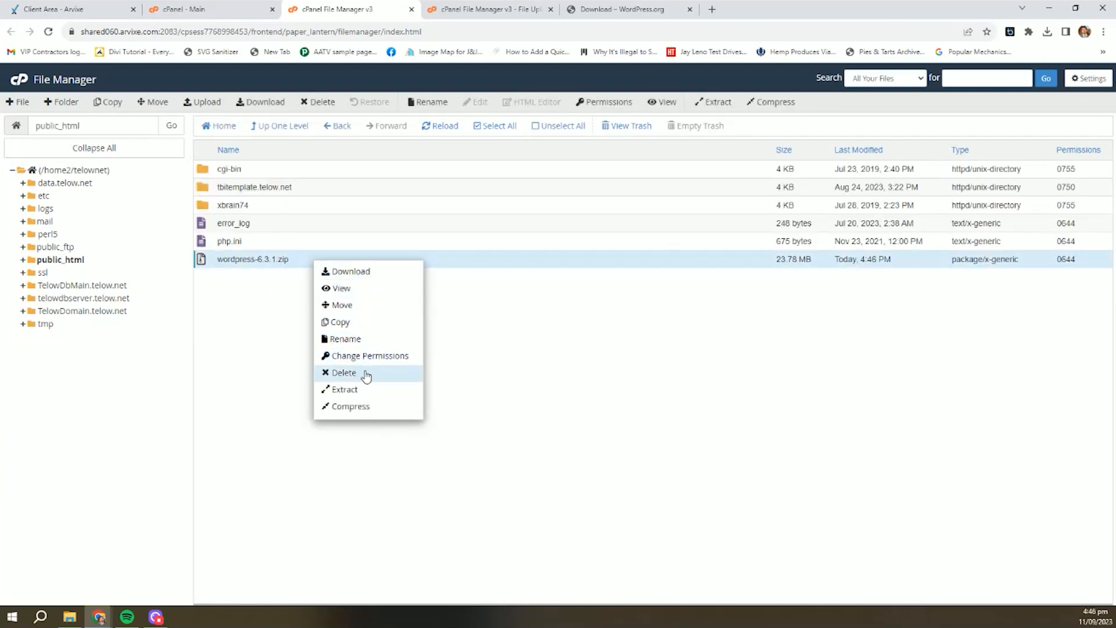
pyautogui.click(372, 390)
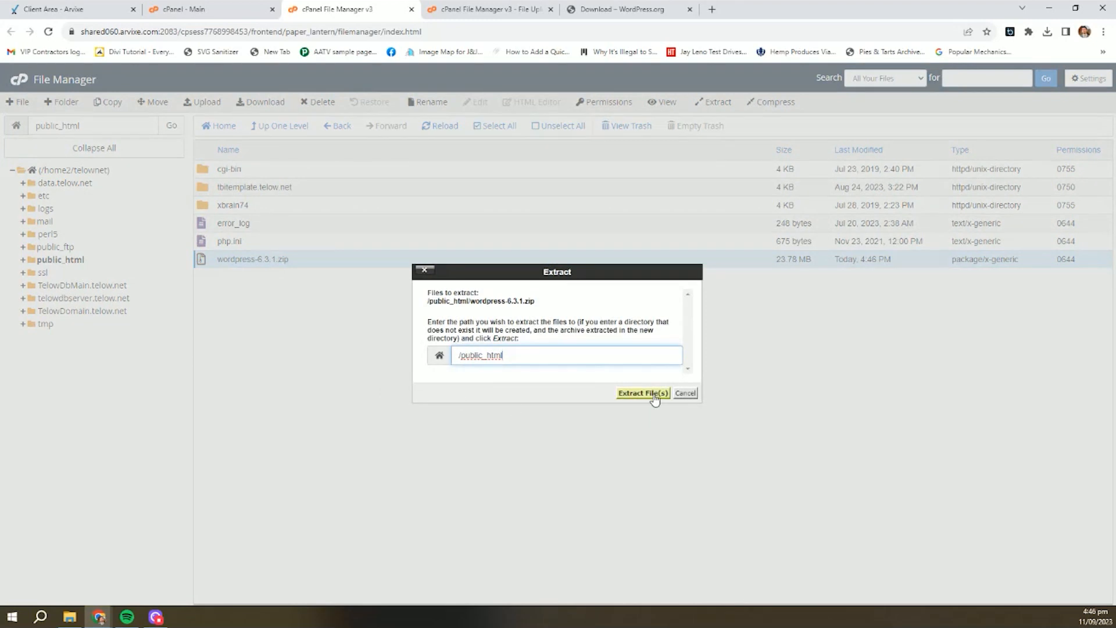
pyautogui.click(645, 393)
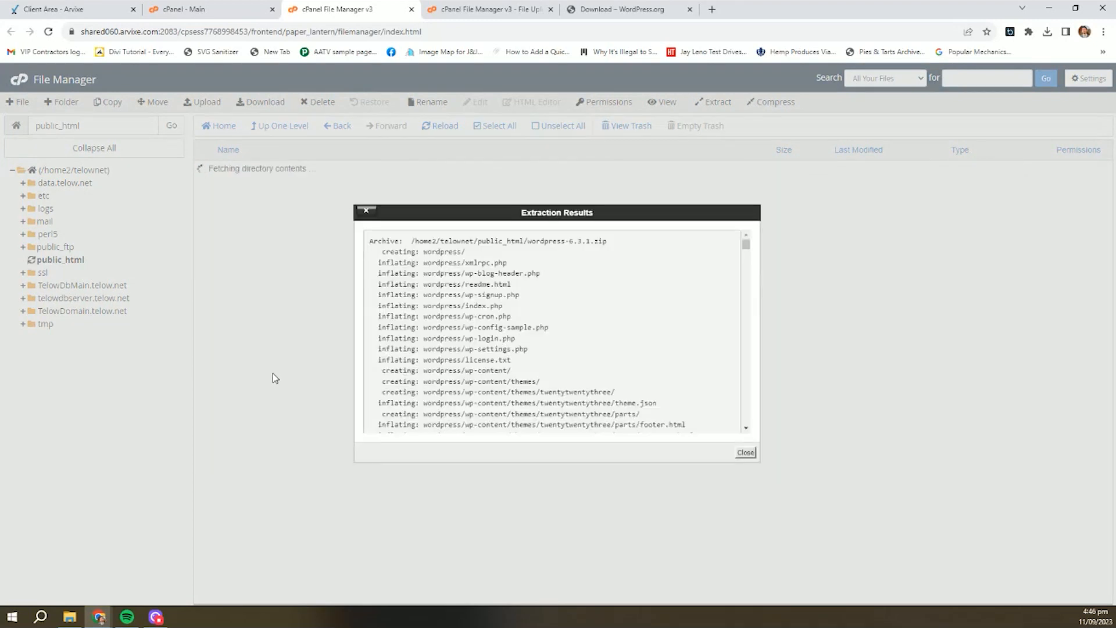
pyautogui.click(745, 452)
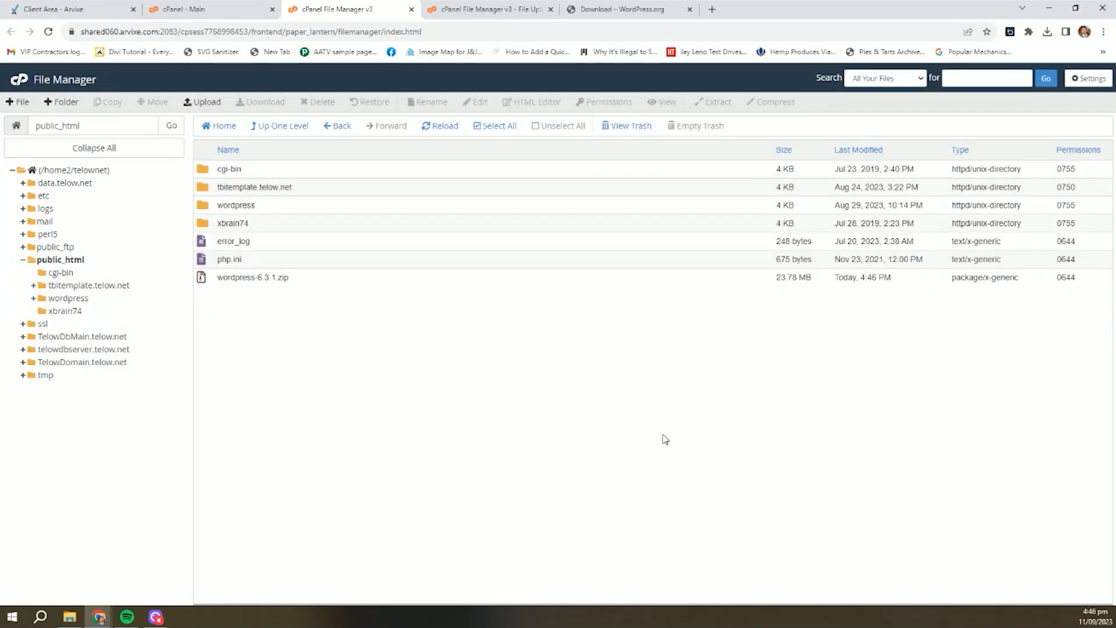
# Step: Move all files and folders from the extracted wordpress folder up into /public_html
pyautogui.click(243, 207)
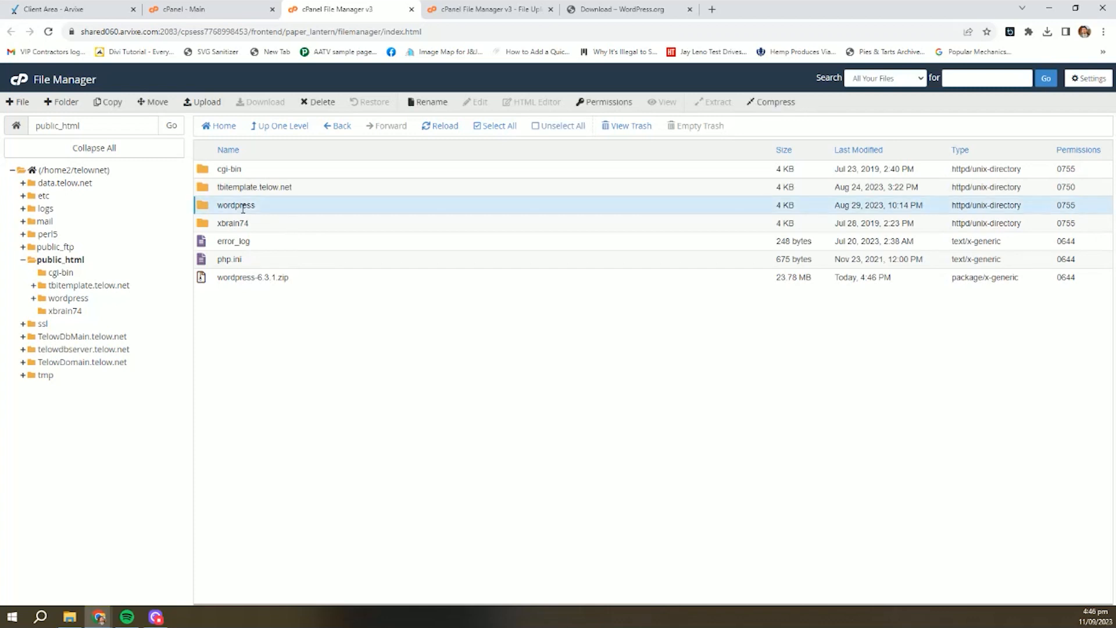
pyautogui.doubleClick(274, 208)
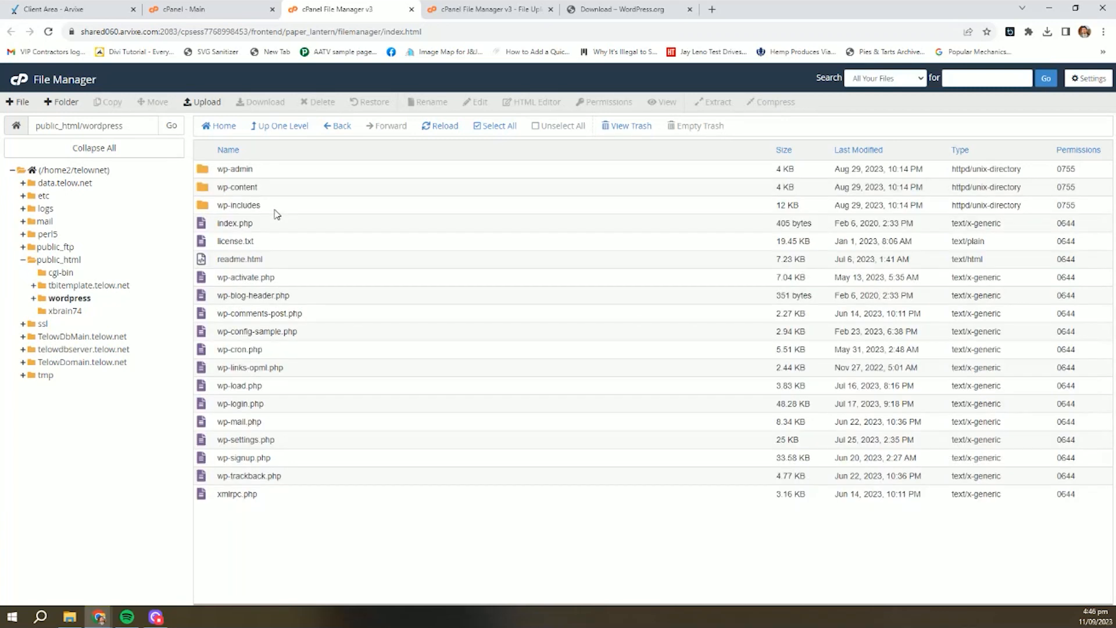
pyautogui.moveTo(296, 498); pyautogui.dragTo(257, 187)
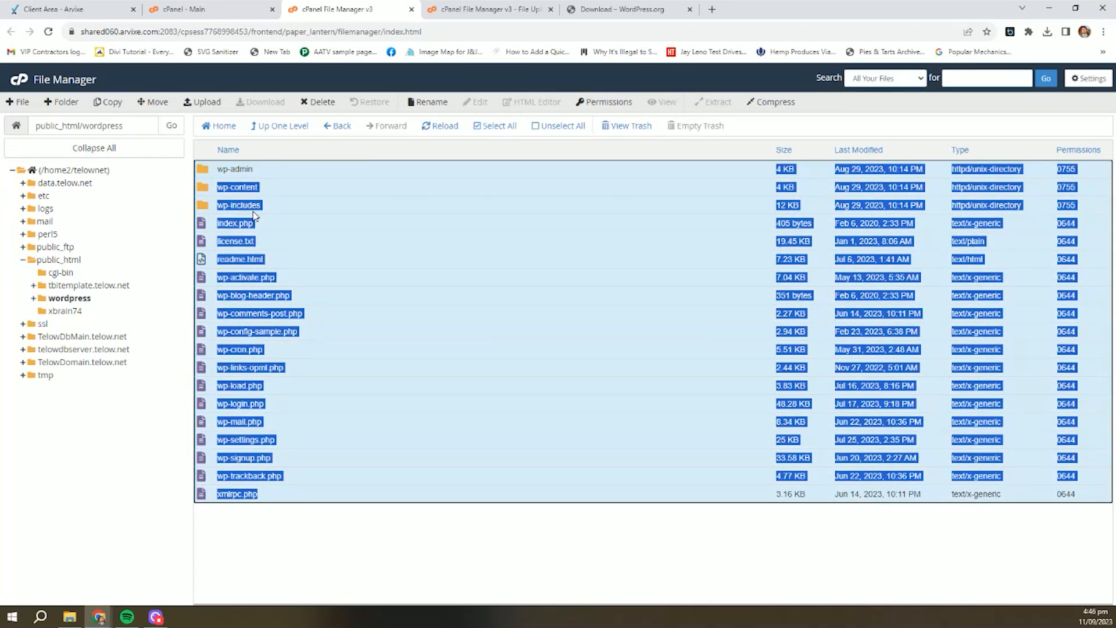
pyautogui.rightClick(319, 218)
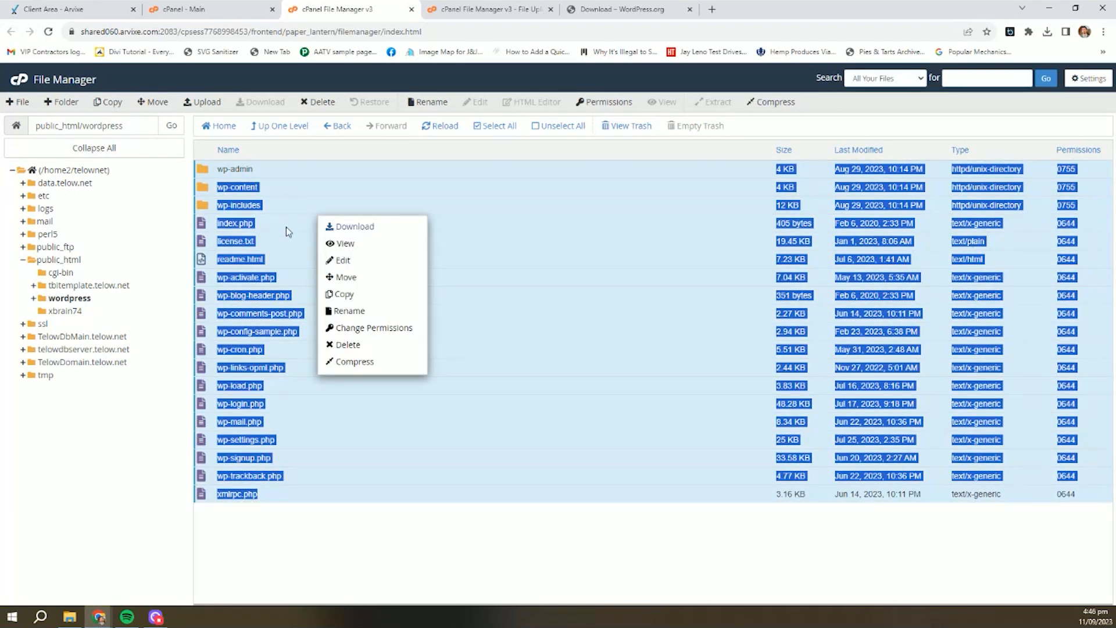
pyautogui.click(369, 278)
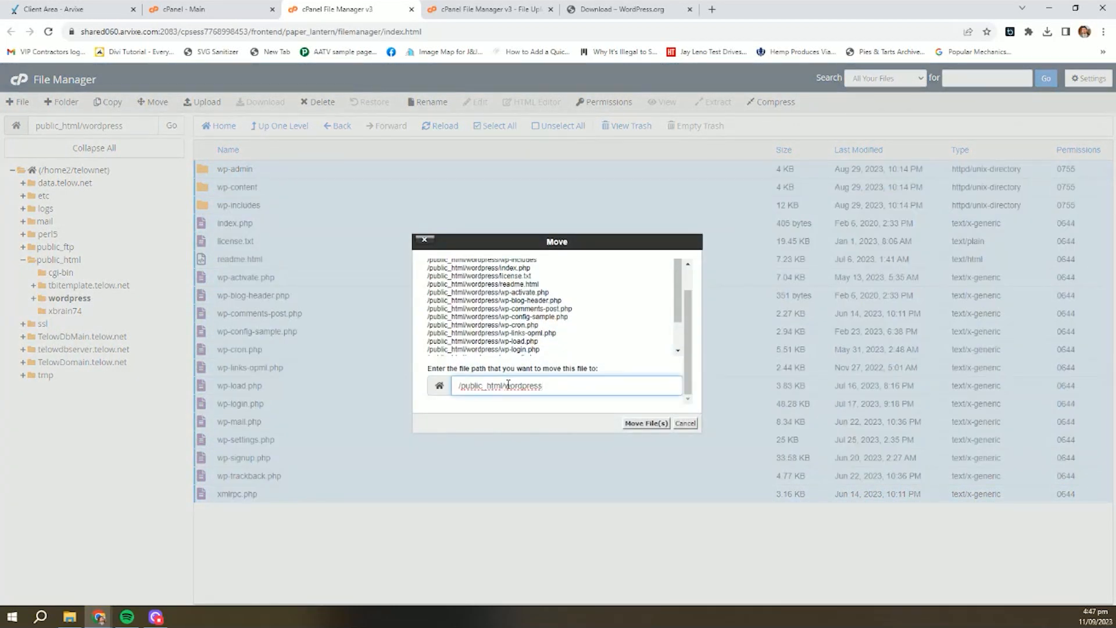
pyautogui.doubleClick(508, 384)
pyautogui.press('BackSpace')
pyautogui.click(646, 423)
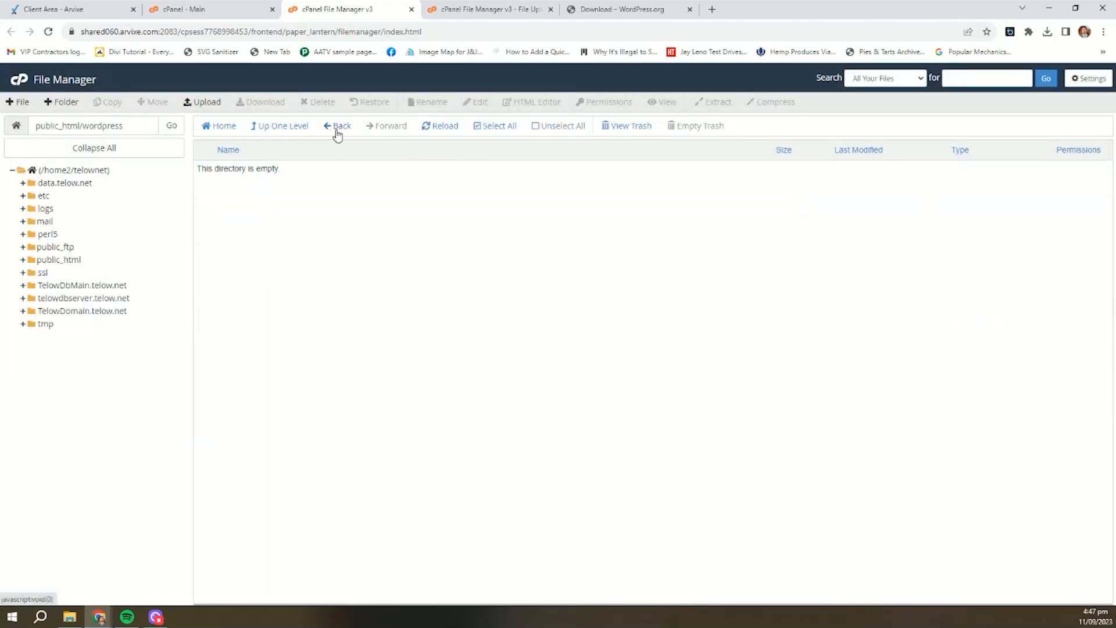
# Step: Go back to public_html and move the emptied wordpress folder to the trash
pyautogui.click(337, 129)
pyautogui.scroll(-2, 396, 296)
pyautogui.scroll(1, 397, 299)
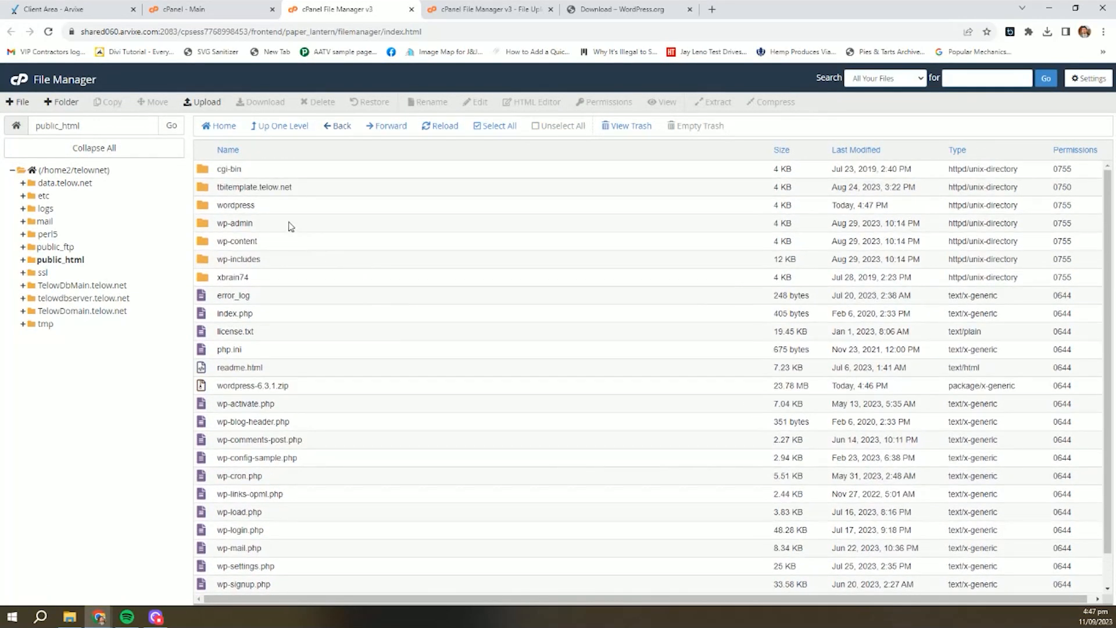
pyautogui.click(304, 210)
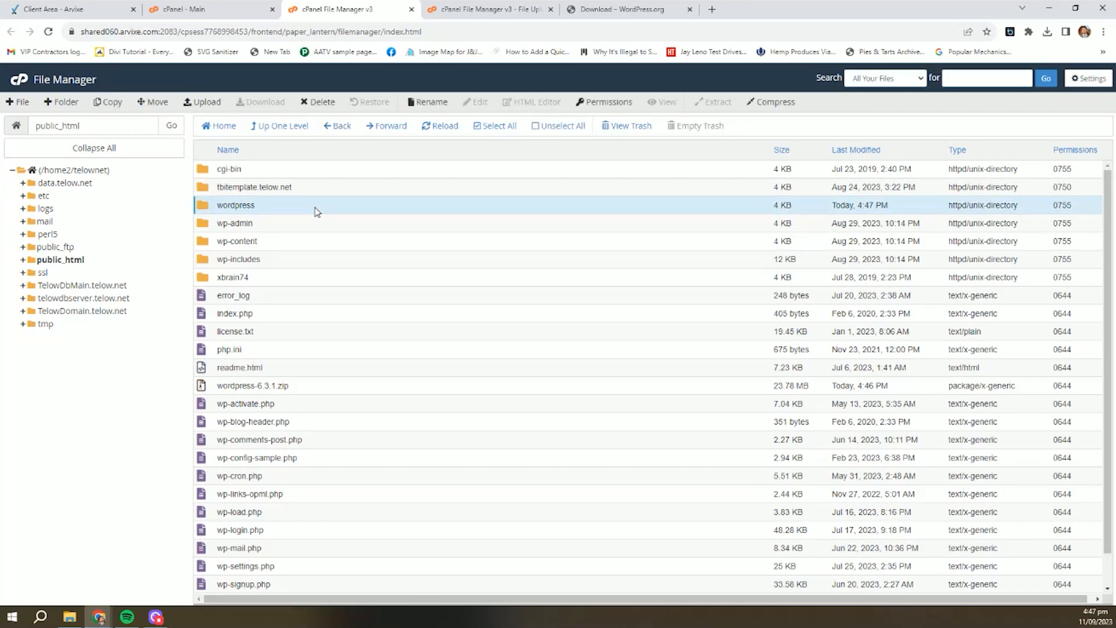
pyautogui.press('Delete')
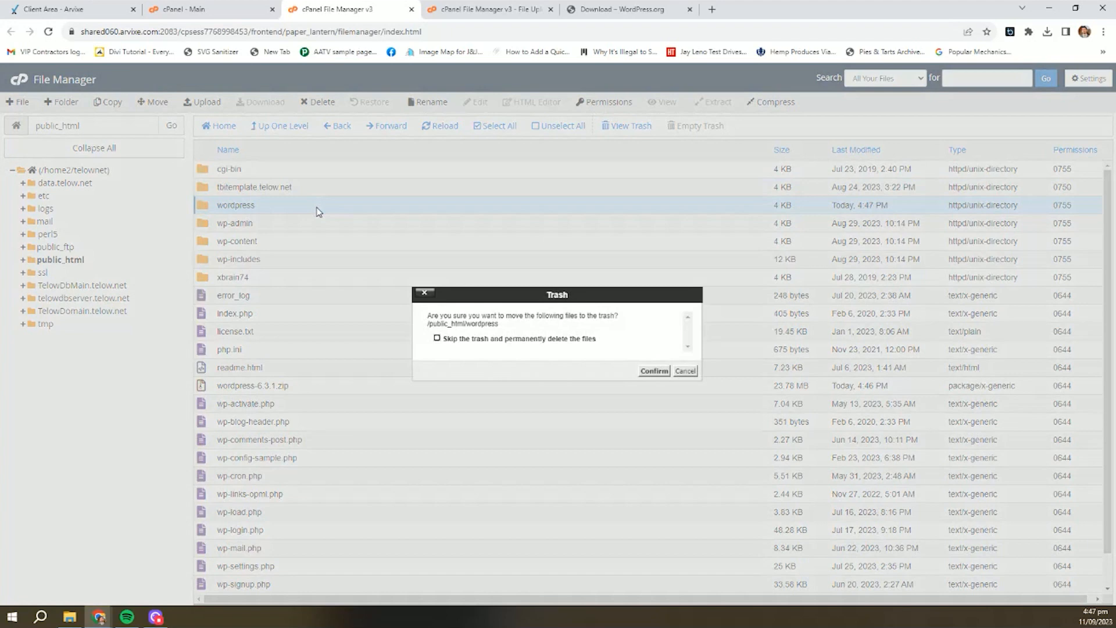
pyautogui.click(653, 375)
# Step: Move the wordpress-6.3.1.zip archive in public_html to the trash
pyautogui.scroll(-1, 290, 340)
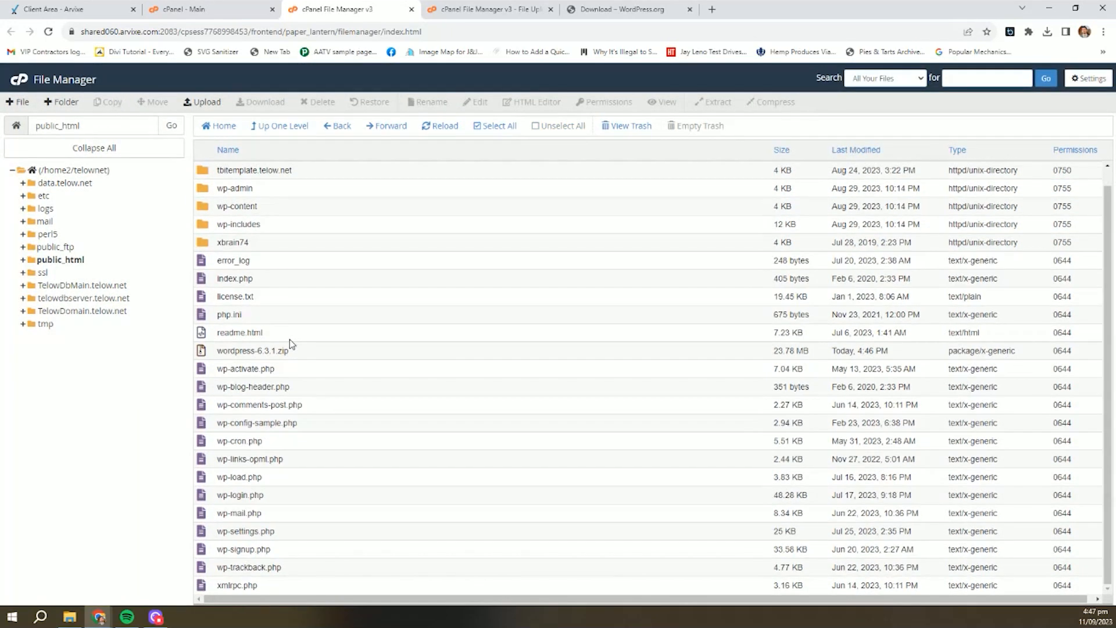
pyautogui.click(304, 351)
pyautogui.press('Delete')
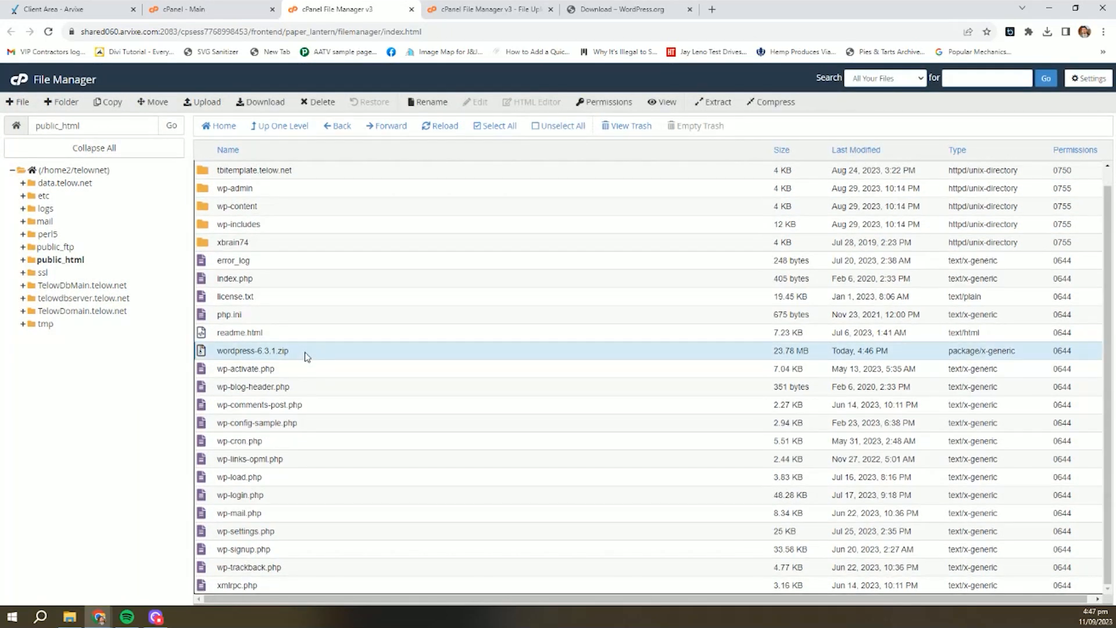
pyautogui.click(653, 371)
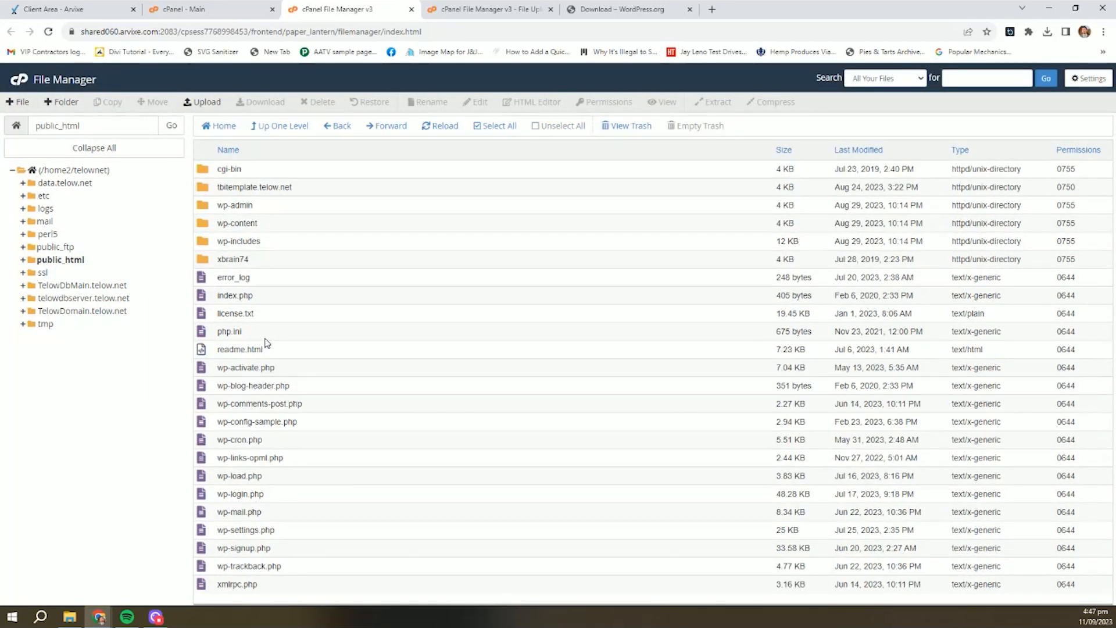
# Step: Open a new Incognito browser window for checking the site
pyautogui.click(81, 7)
pyautogui.click(651, 7)
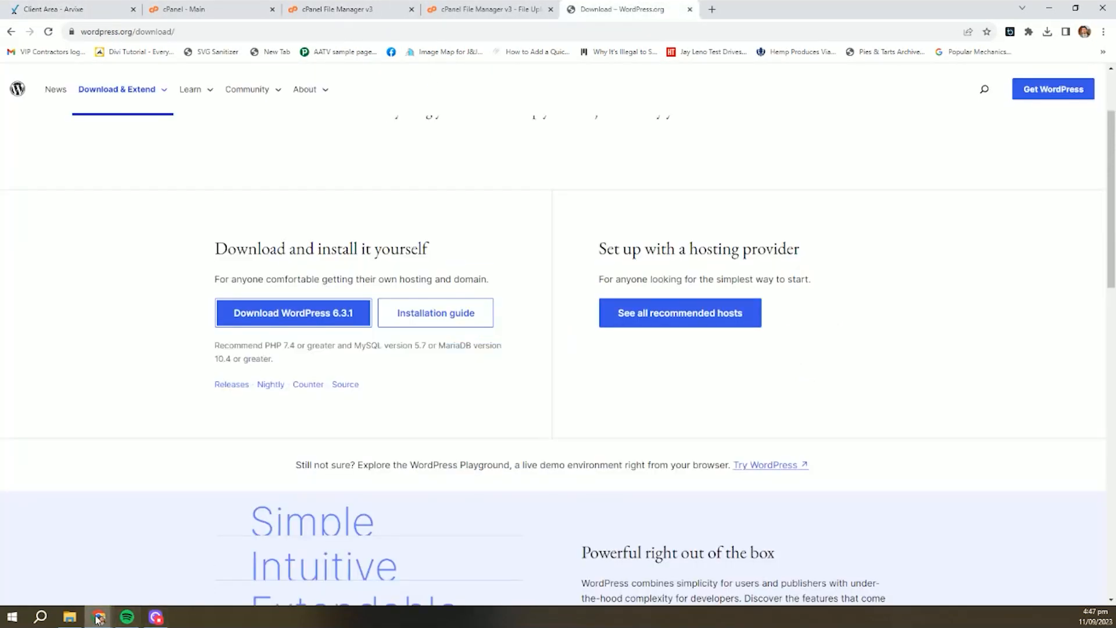
pyautogui.click(98, 618)
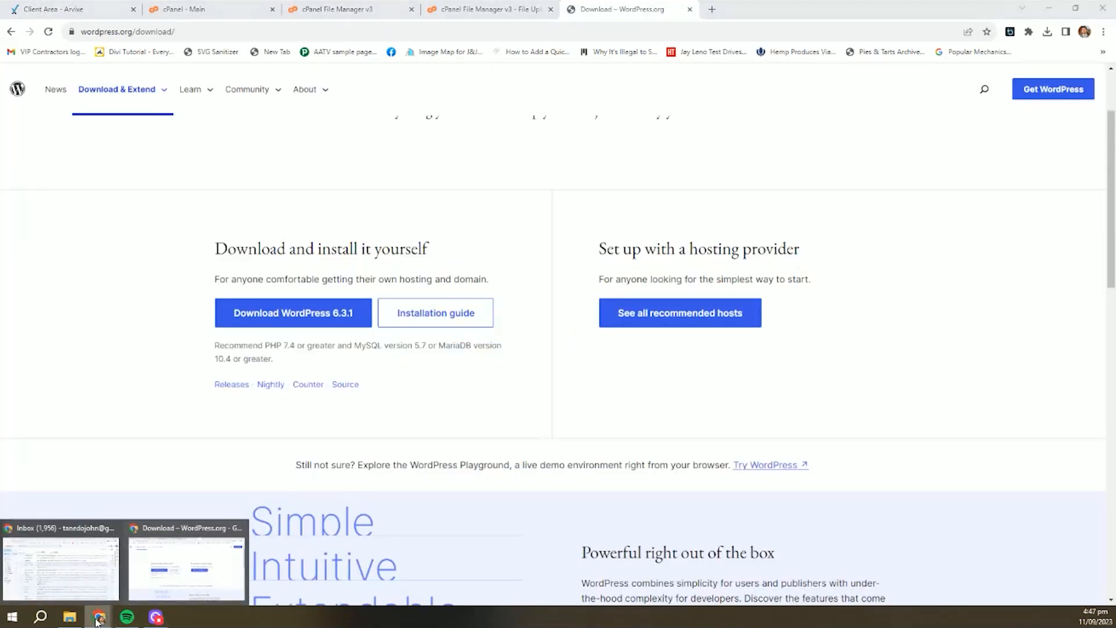
pyautogui.click(185, 587)
pyautogui.click(1103, 31)
pyautogui.click(1037, 80)
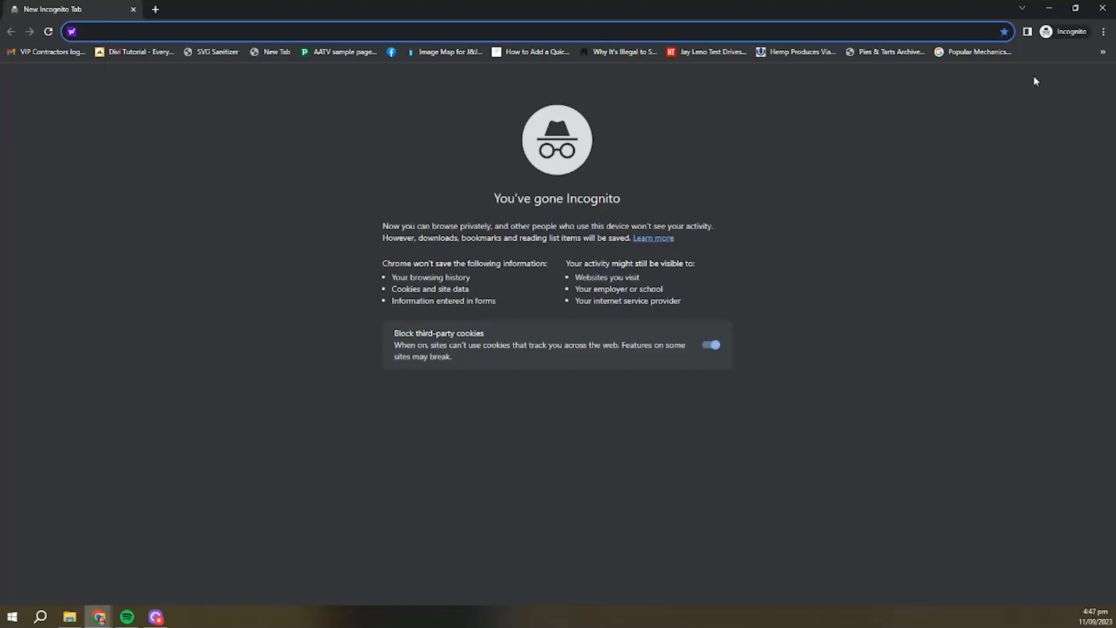
# Step: Load telow.net and continue the WordPress setup with English (United States) as the language
pyautogui.write('telow.net')
pyautogui.press('Return')
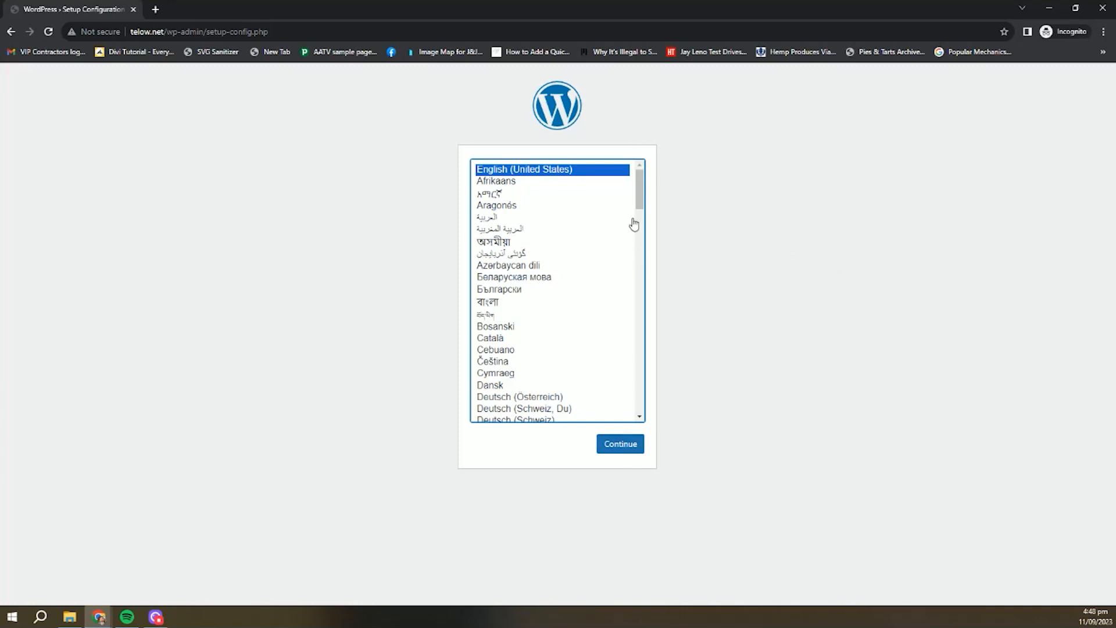
pyautogui.moveTo(639, 199); pyautogui.dragTo(639, 171)
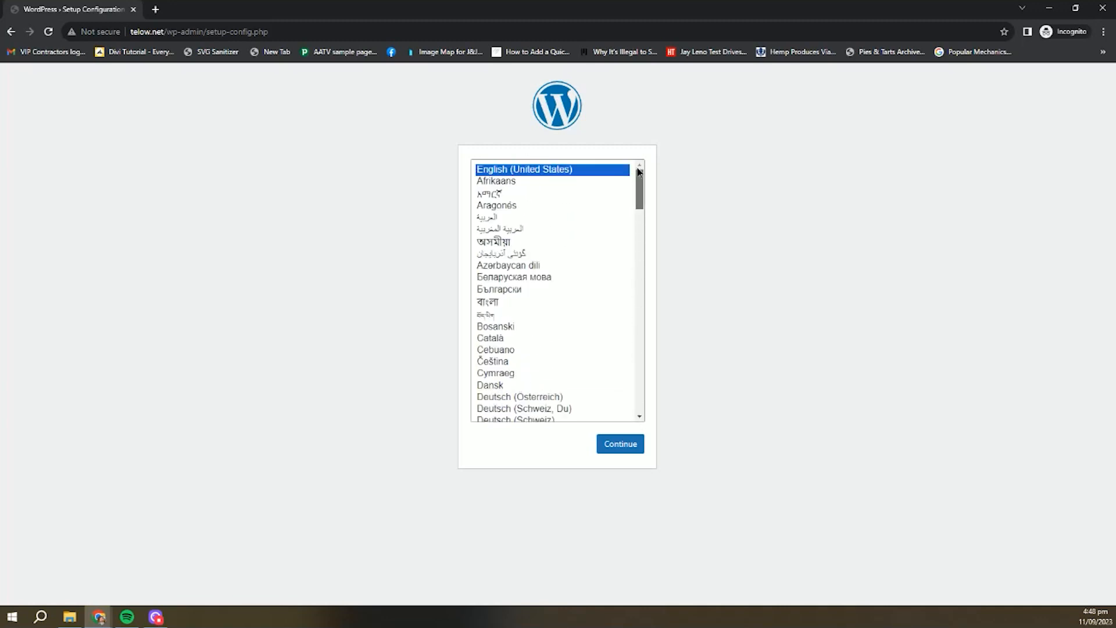
pyautogui.click(608, 446)
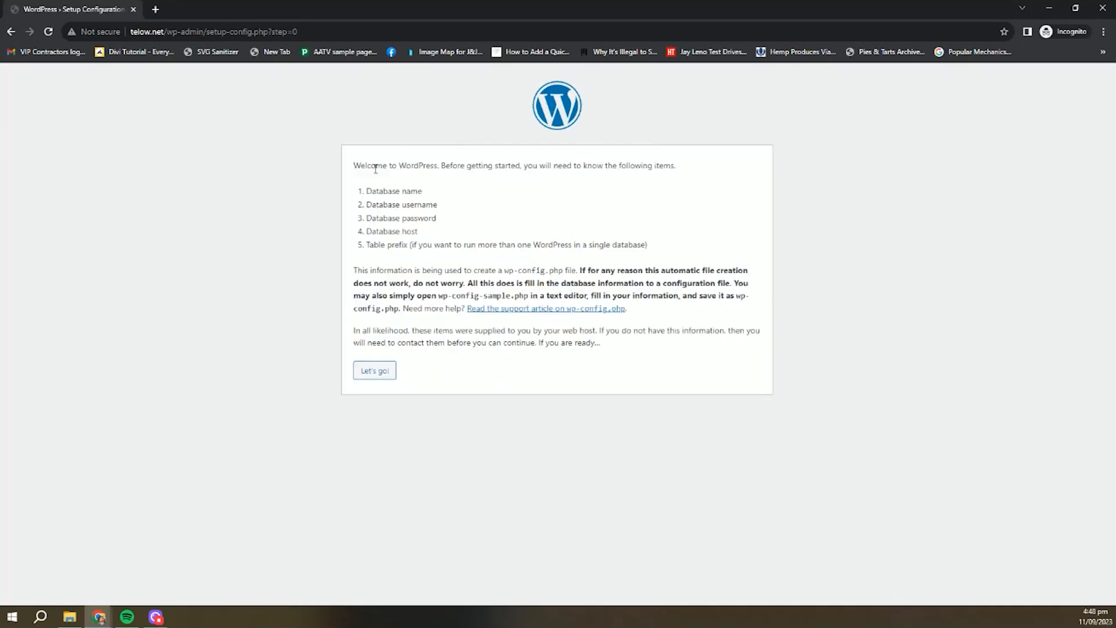
# Step: Read through the database details WordPress requires, from the database name to the table prefix
pyautogui.moveTo(353, 169); pyautogui.dragTo(399, 170)
pyautogui.click(582, 203)
pyautogui.moveTo(363, 191); pyautogui.dragTo(459, 212)
pyautogui.click(367, 222)
pyautogui.moveTo(367, 222); pyautogui.dragTo(444, 237)
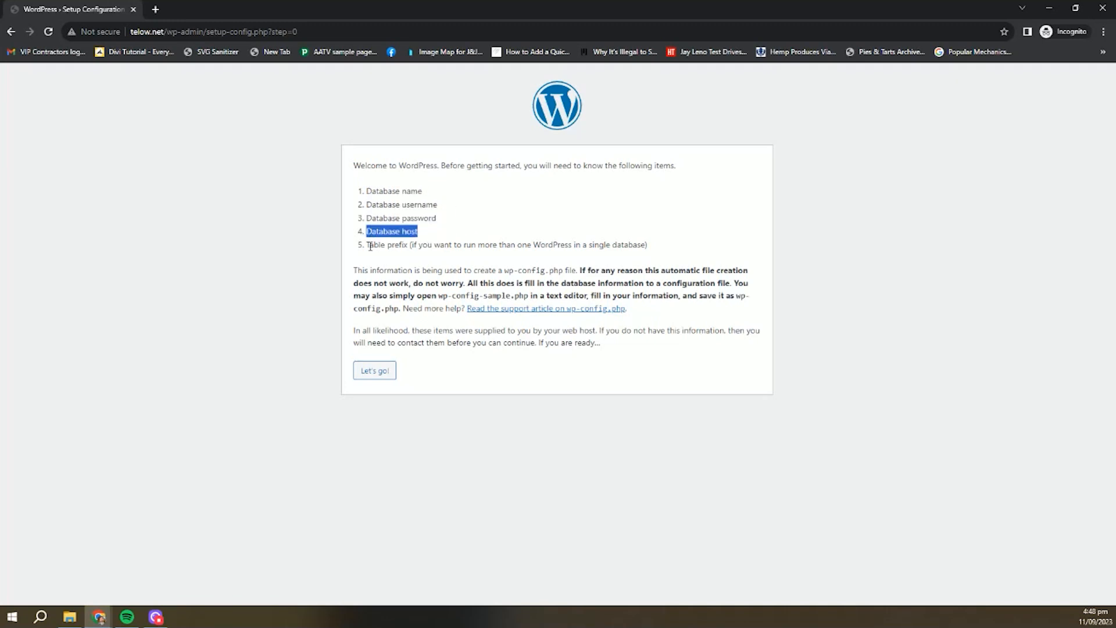
pyautogui.moveTo(368, 244); pyautogui.dragTo(675, 244)
pyautogui.click(392, 265)
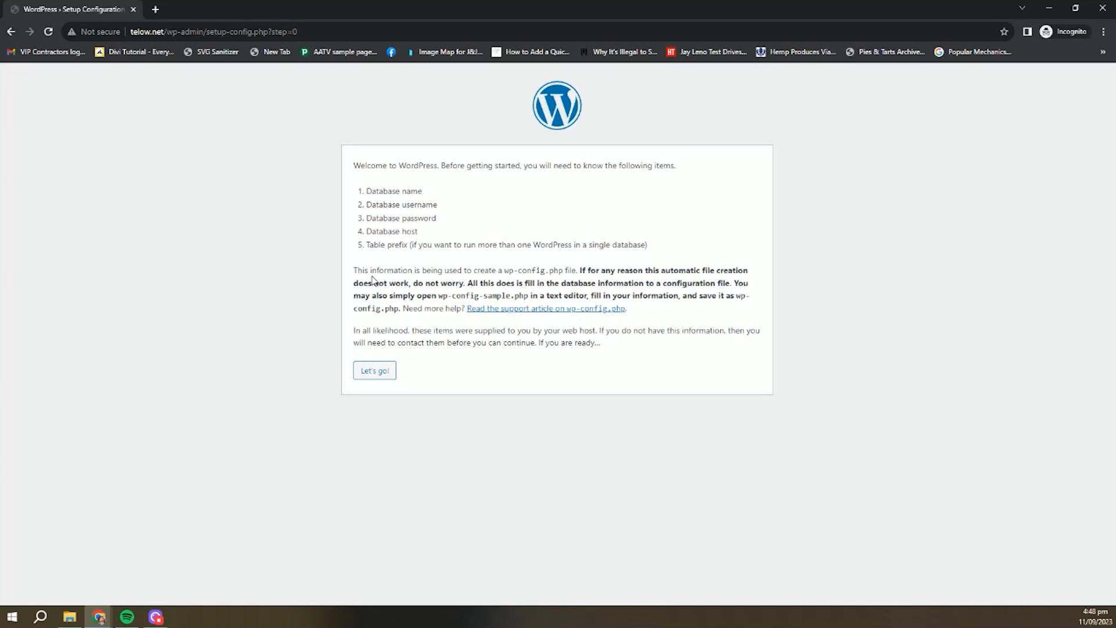
# Step: Proceed to the WordPress database connection form and review its fields
pyautogui.click(385, 372)
pyautogui.click(509, 192)
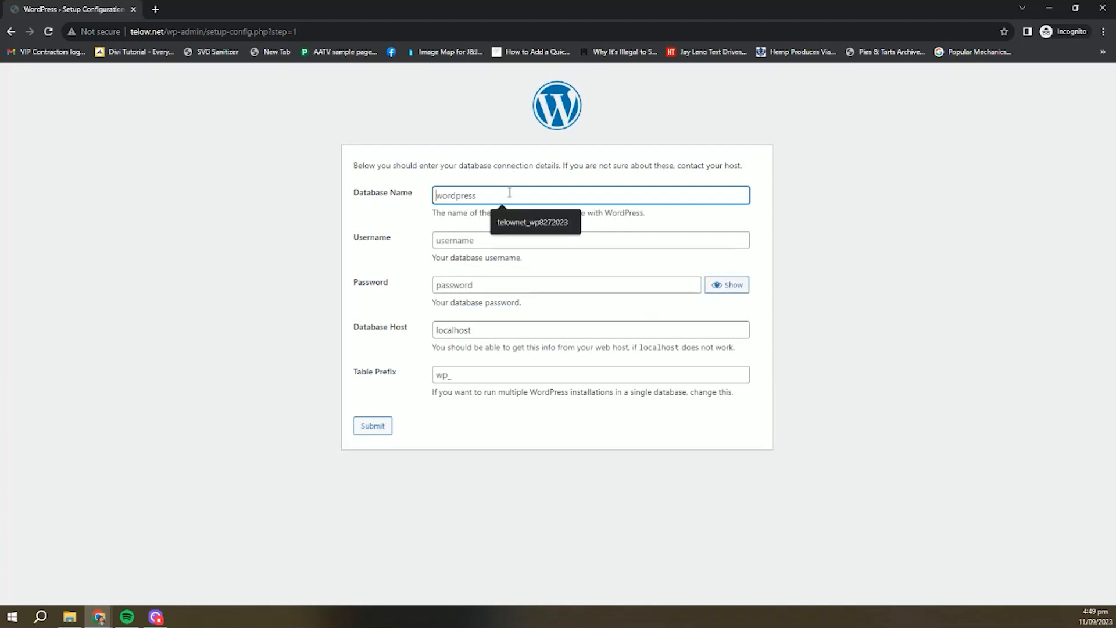
pyautogui.click(508, 240)
pyautogui.click(505, 195)
pyautogui.click(293, 233)
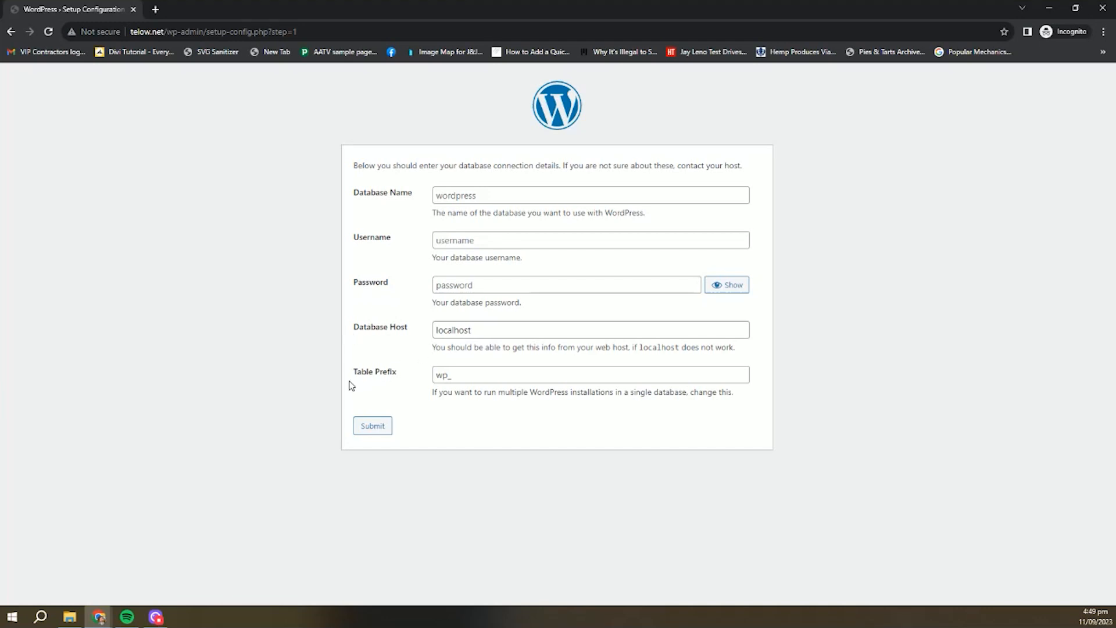
pyautogui.moveTo(351, 378); pyautogui.dragTo(397, 379)
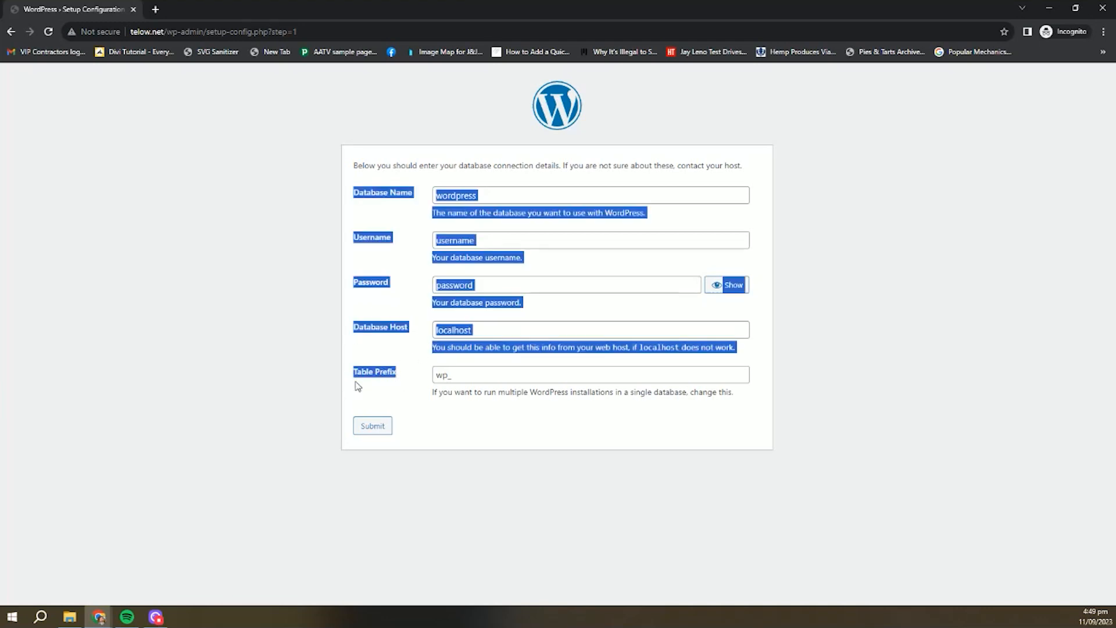
pyautogui.click(266, 375)
# Step: Return to the cPanel main page in the other browser window and open MySQL Databases
pyautogui.moveTo(99, 616)
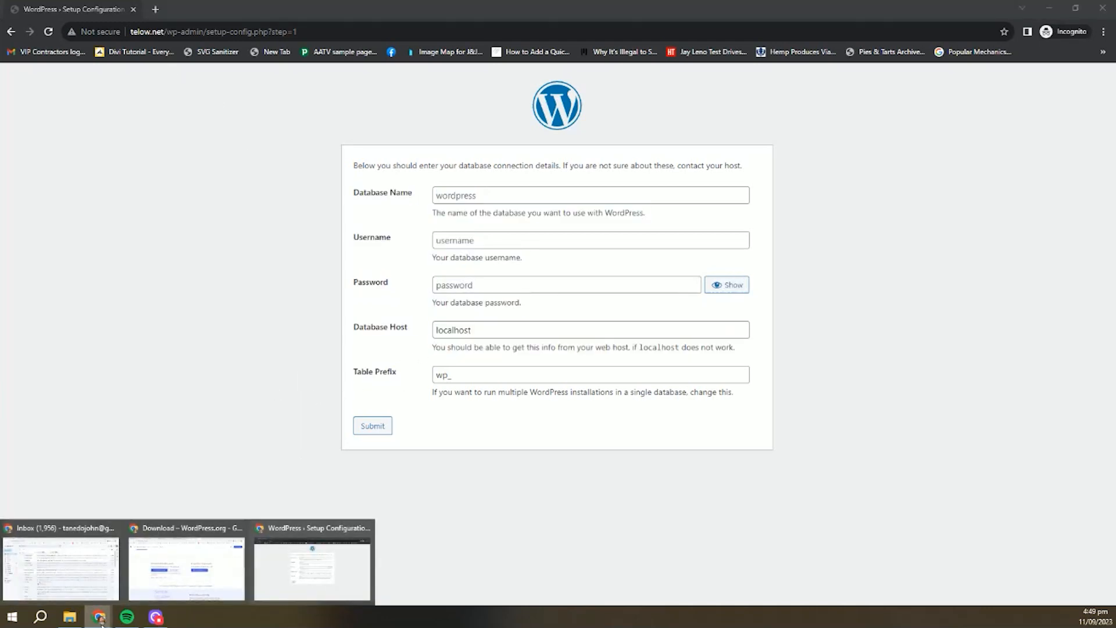
pyautogui.click(179, 572)
pyautogui.click(500, 8)
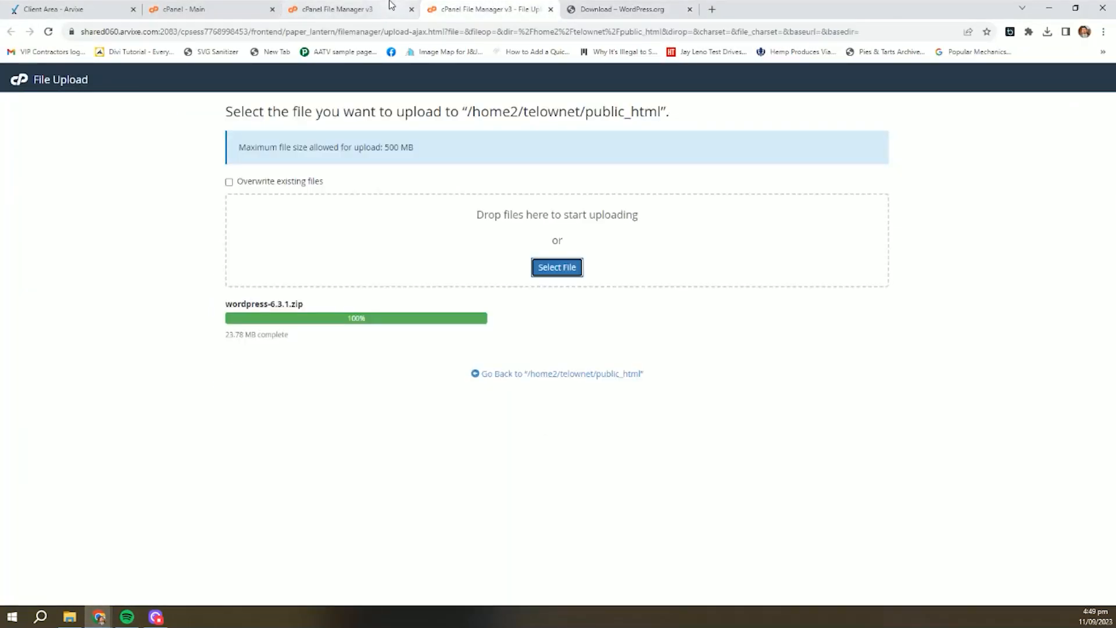
pyautogui.click(329, 5)
pyautogui.click(241, 7)
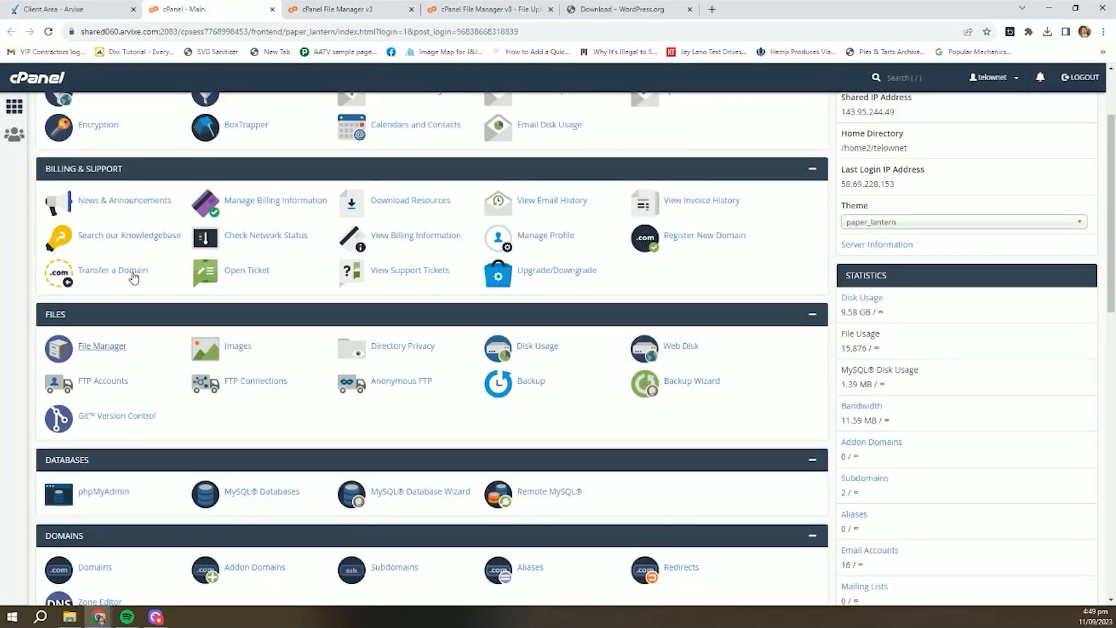
pyautogui.scroll(-2, 287, 353)
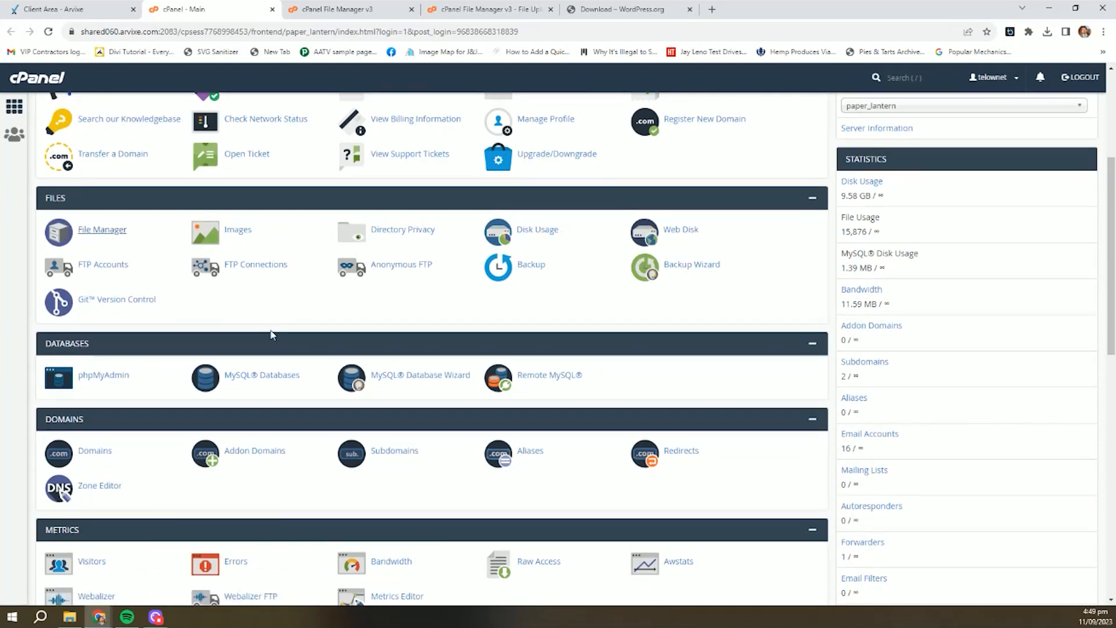
pyautogui.scroll(1, 269, 329)
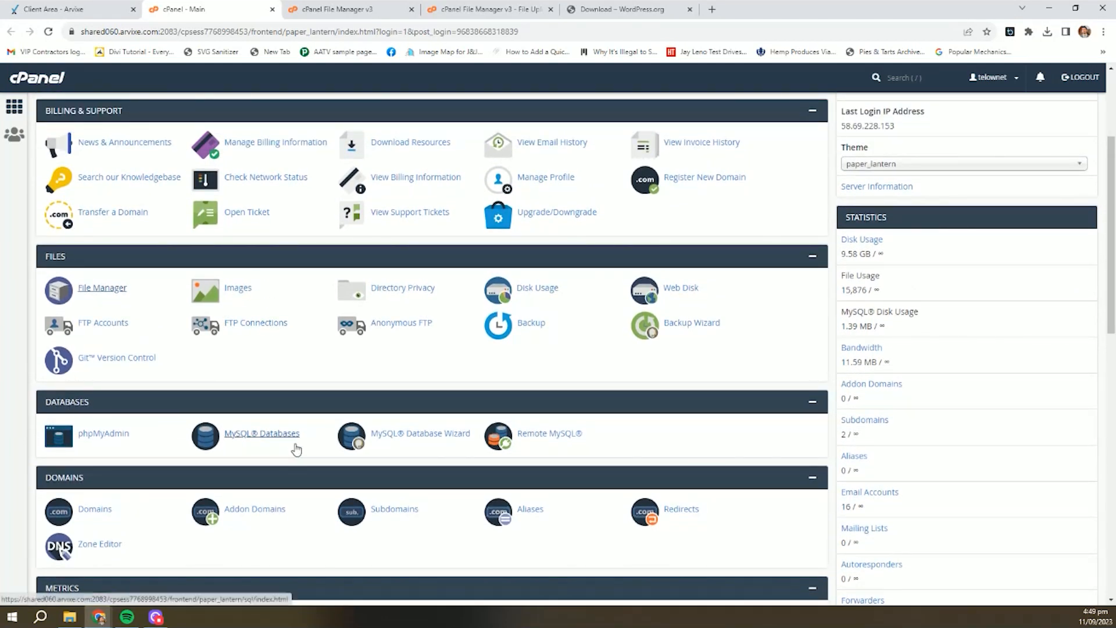
pyautogui.scroll(1, 268, 425)
pyautogui.scroll(2, 268, 424)
pyautogui.scroll(-5, 269, 422)
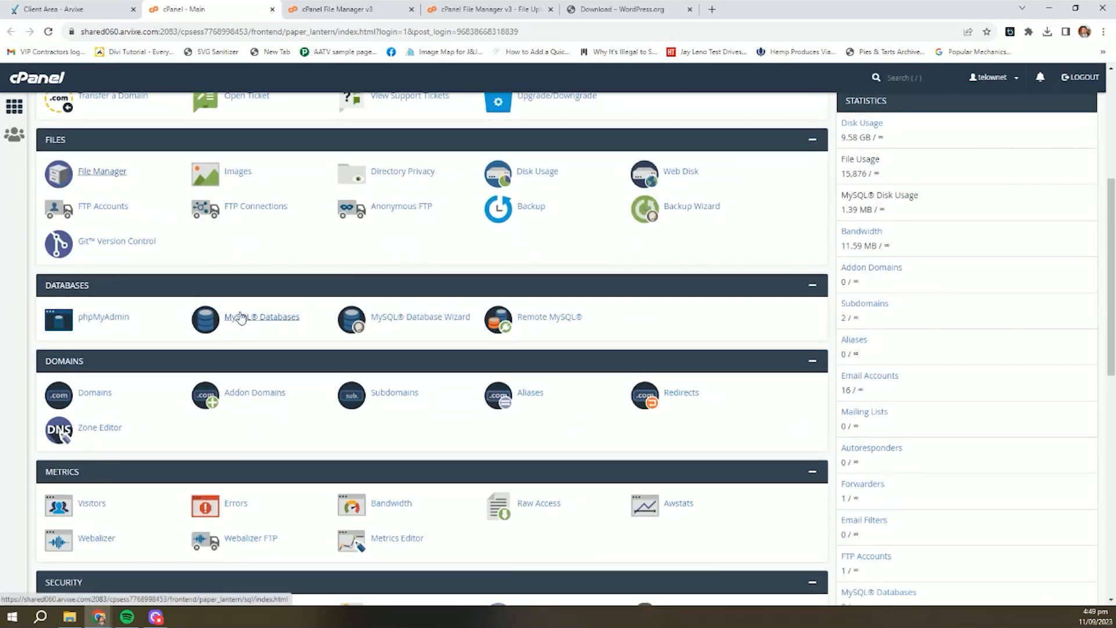
pyautogui.click(271, 317)
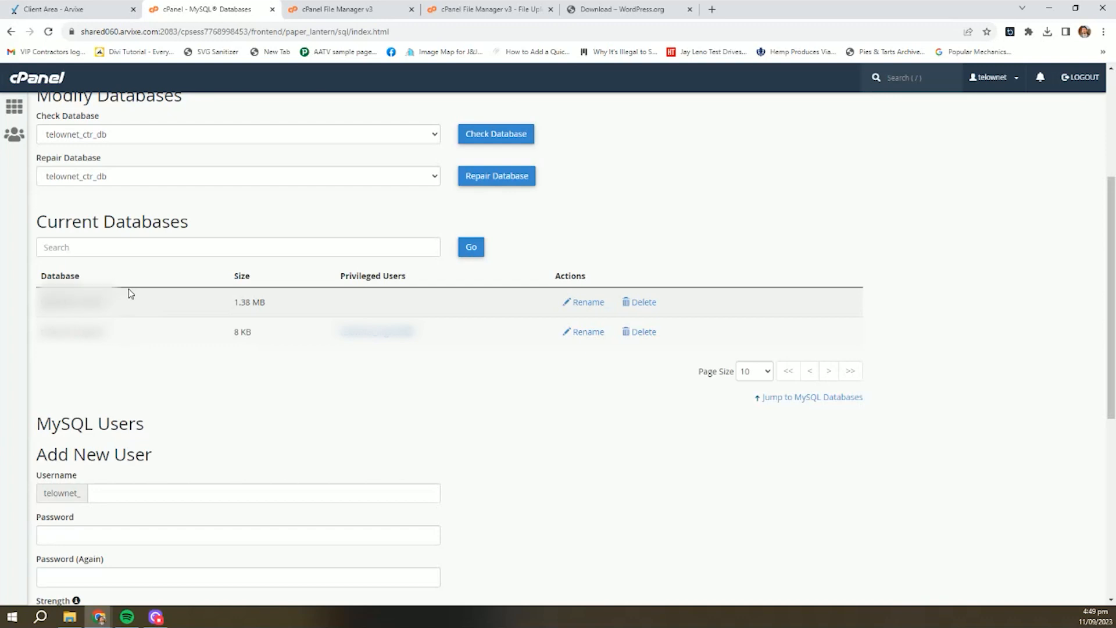
# Step: Create a new MySQL database named webwp1192023@! under the telownet_ prefix
pyautogui.scroll(-1, 121, 331)
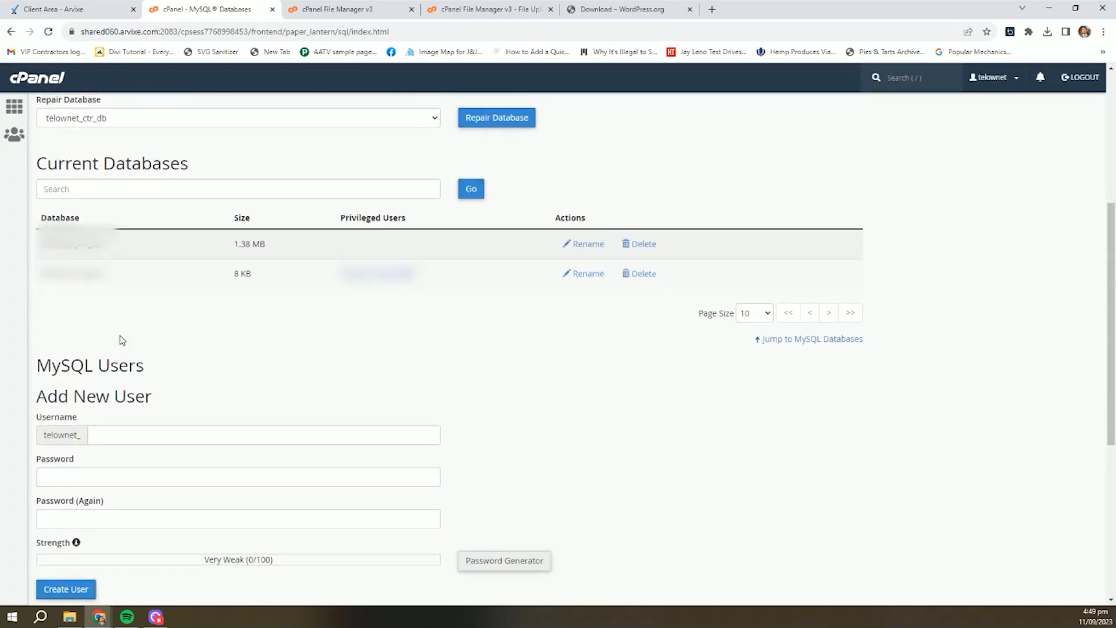
pyautogui.scroll(5, 140, 299)
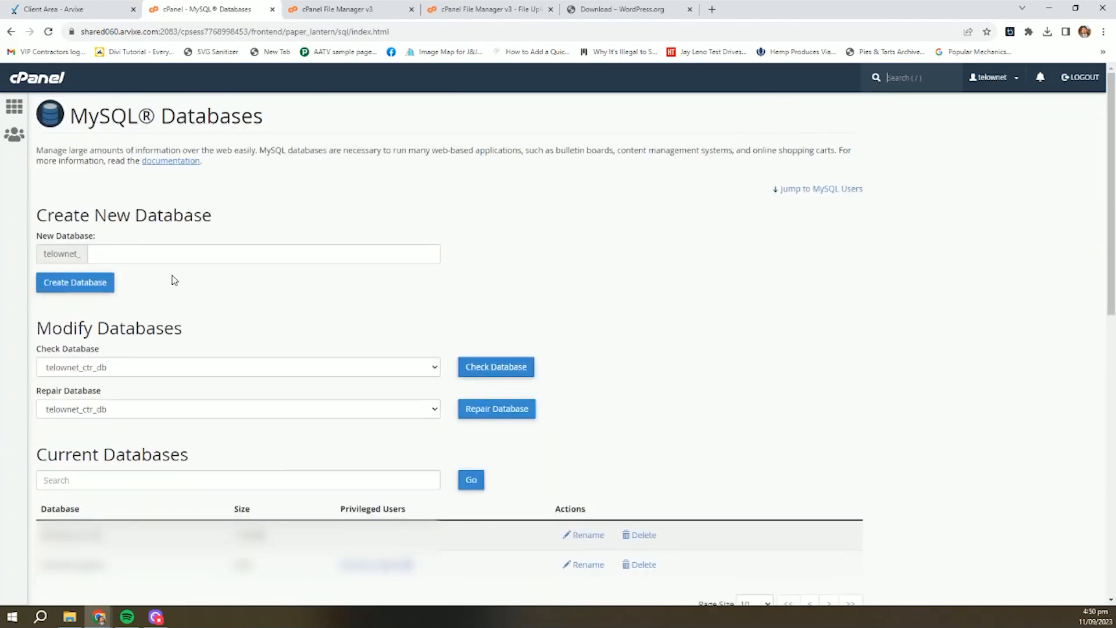
pyautogui.click(154, 256)
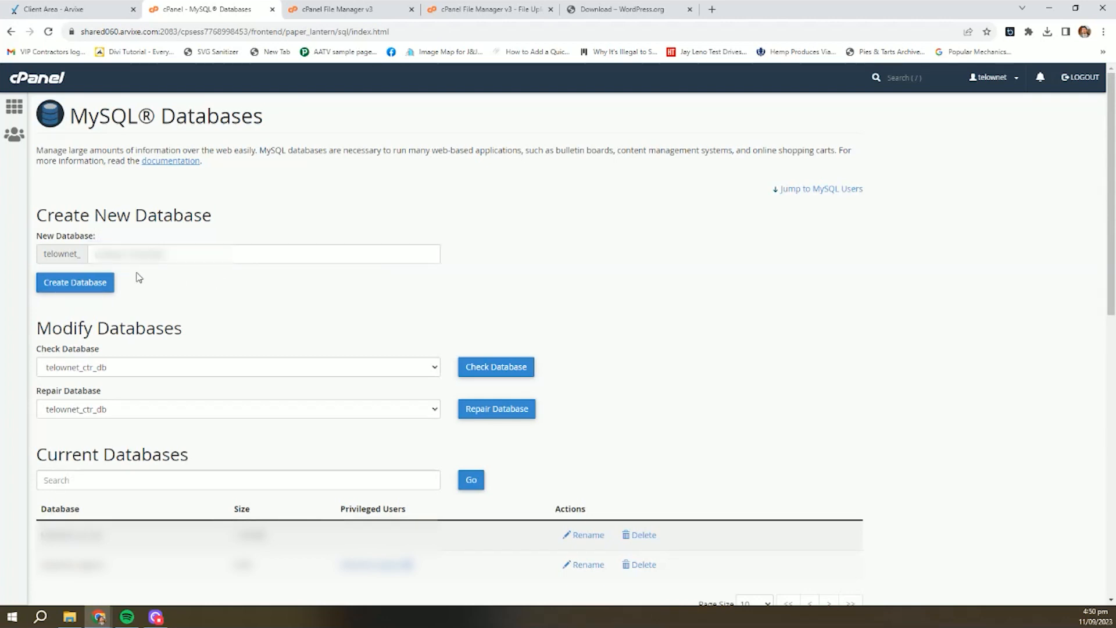
pyautogui.click(81, 283)
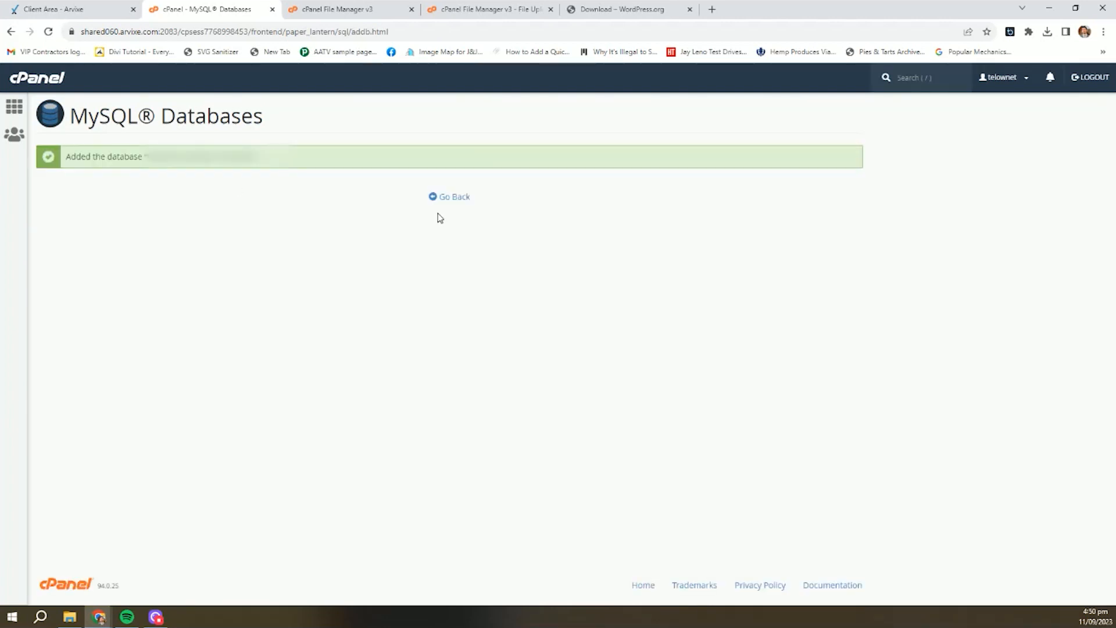
pyautogui.moveTo(64, 156); pyautogui.dragTo(250, 215)
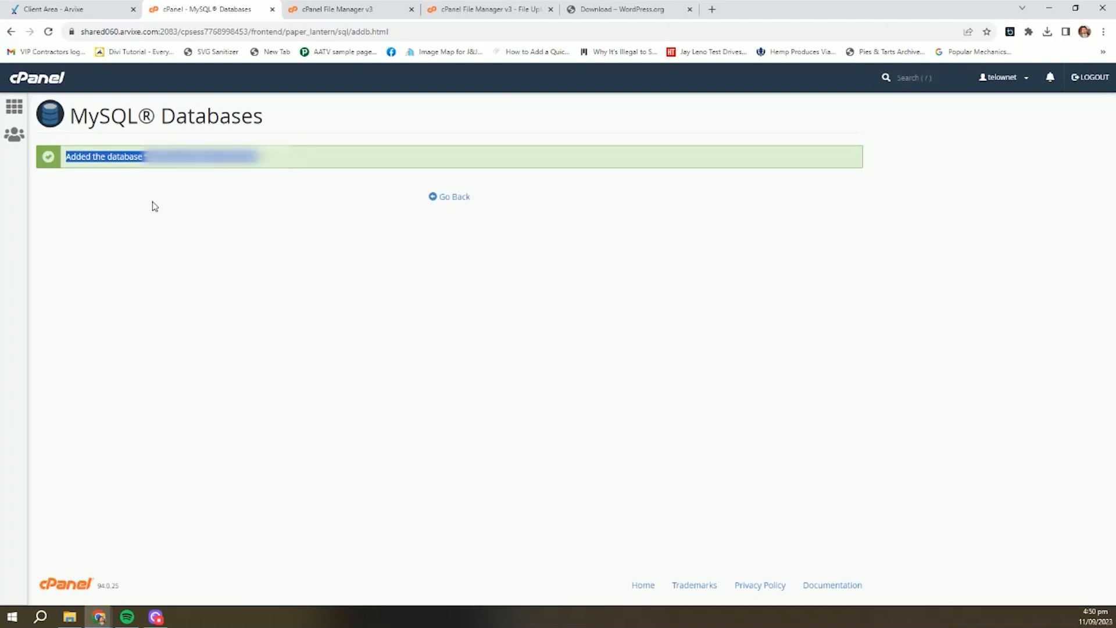
pyautogui.click(149, 216)
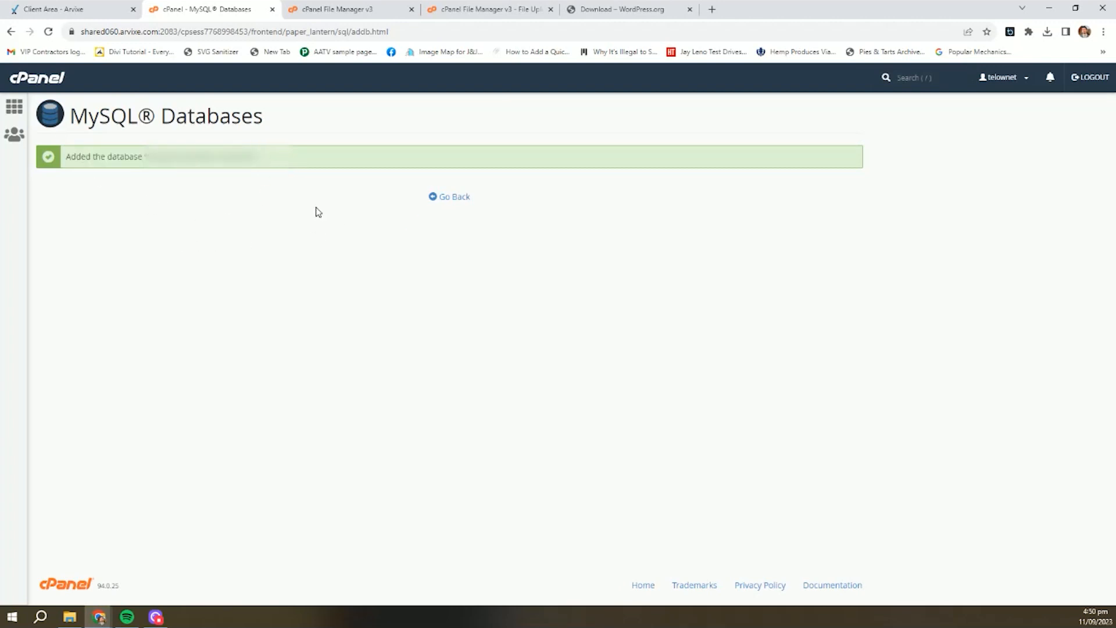
# Step: Return to the MySQL Databases page and enter the username for a new MySQL user
pyautogui.click(453, 197)
pyautogui.scroll(-9, 313, 226)
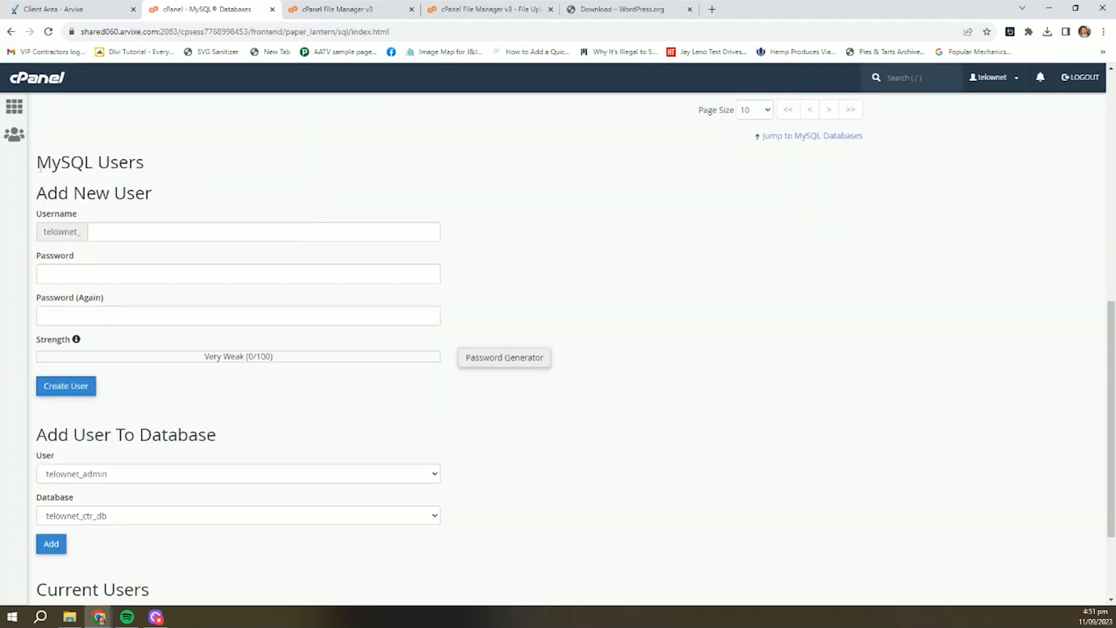
pyautogui.moveTo(105, 179); pyautogui.dragTo(215, 177)
pyautogui.click(135, 230)
pyautogui.click(119, 236)
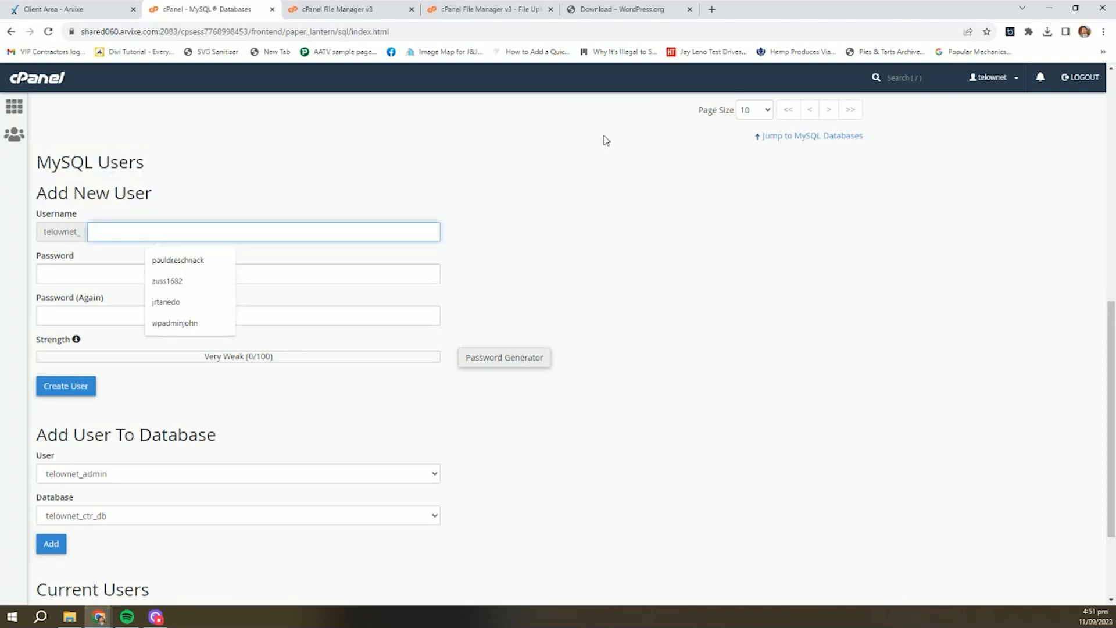
pyautogui.hotkey('ctrl', 'v')
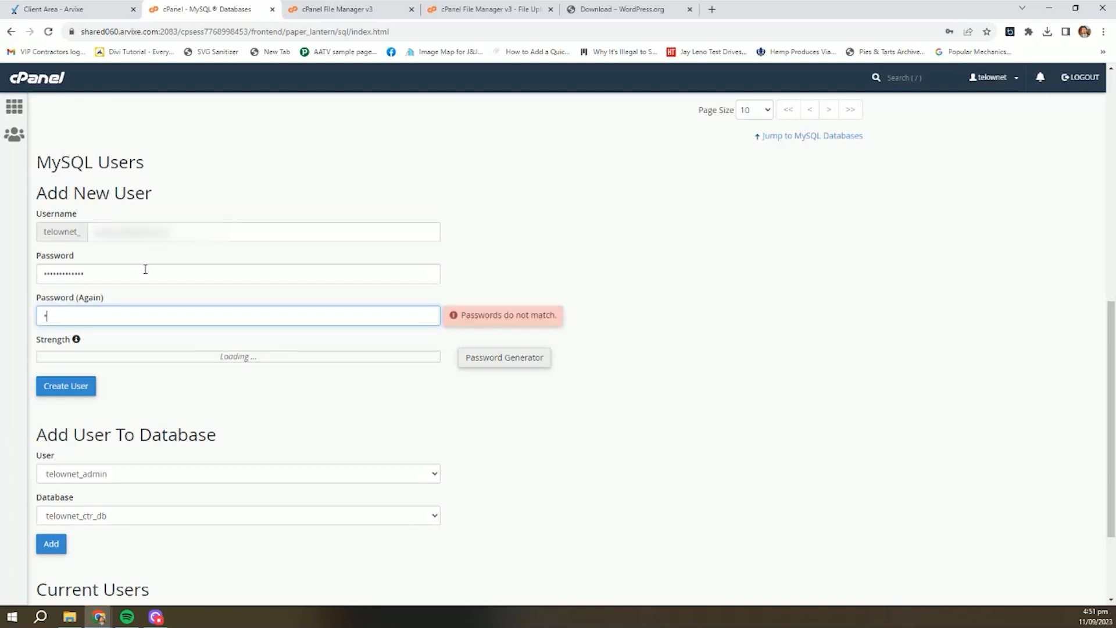
# Step: Enter the new MySQL user's password and retype it so the password and confirmation fields match
pyautogui.write('••')
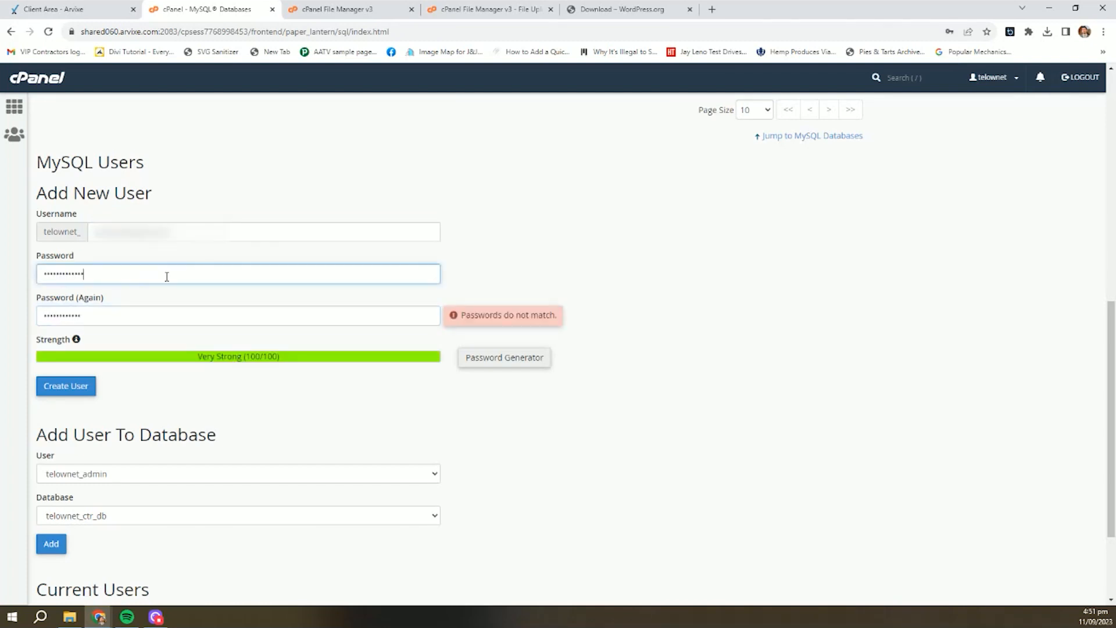
pyautogui.doubleClick(167, 277)
pyautogui.write('•••••••••')
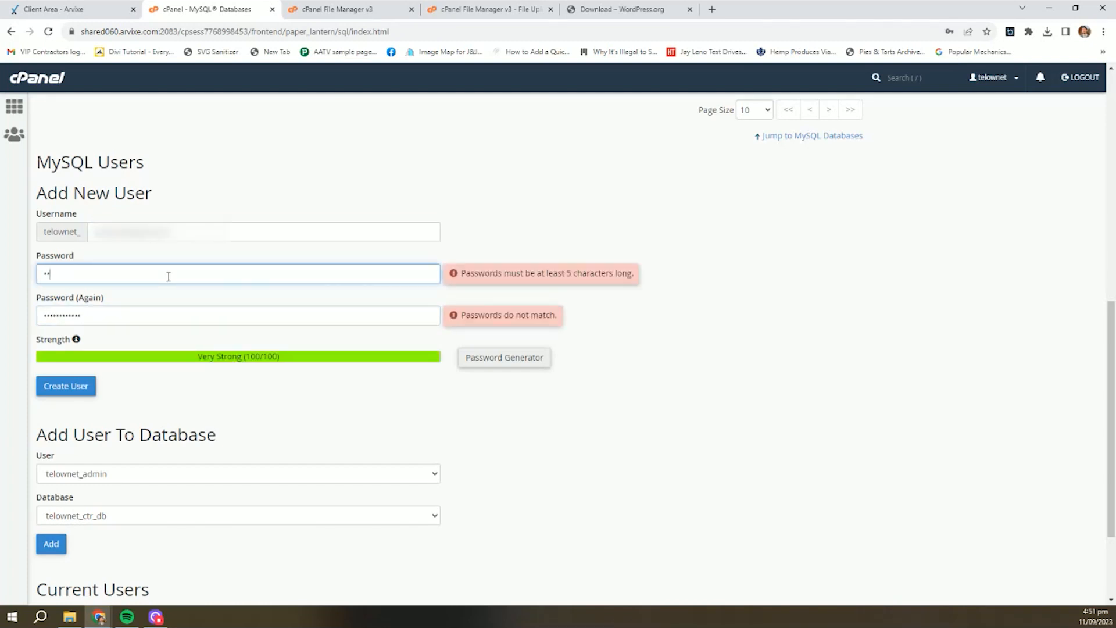
pyautogui.write('••••')
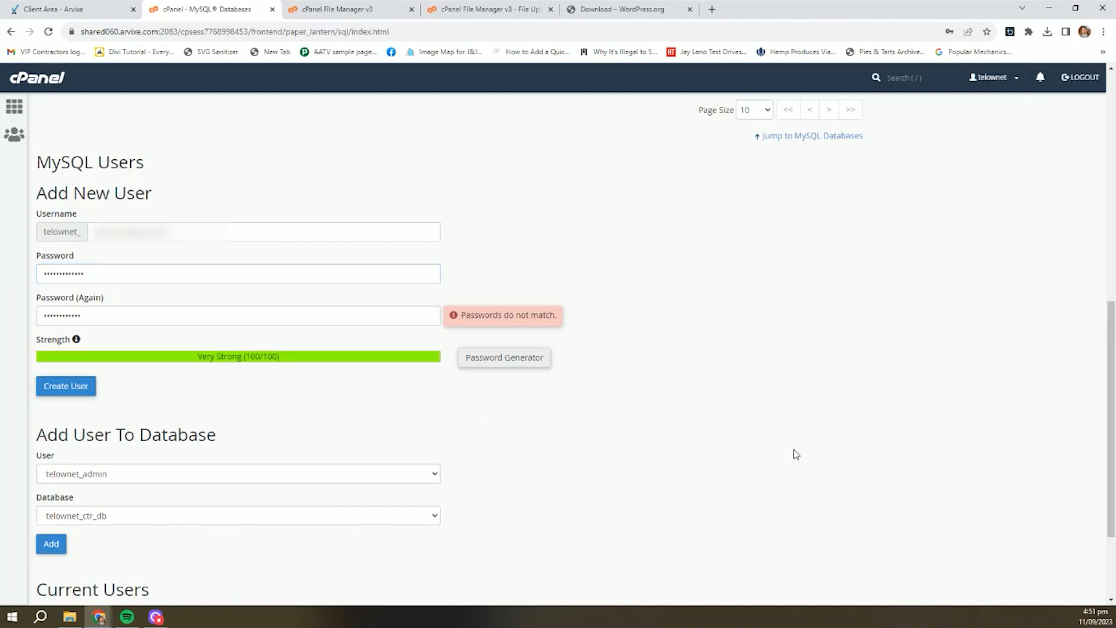
pyautogui.doubleClick(217, 317)
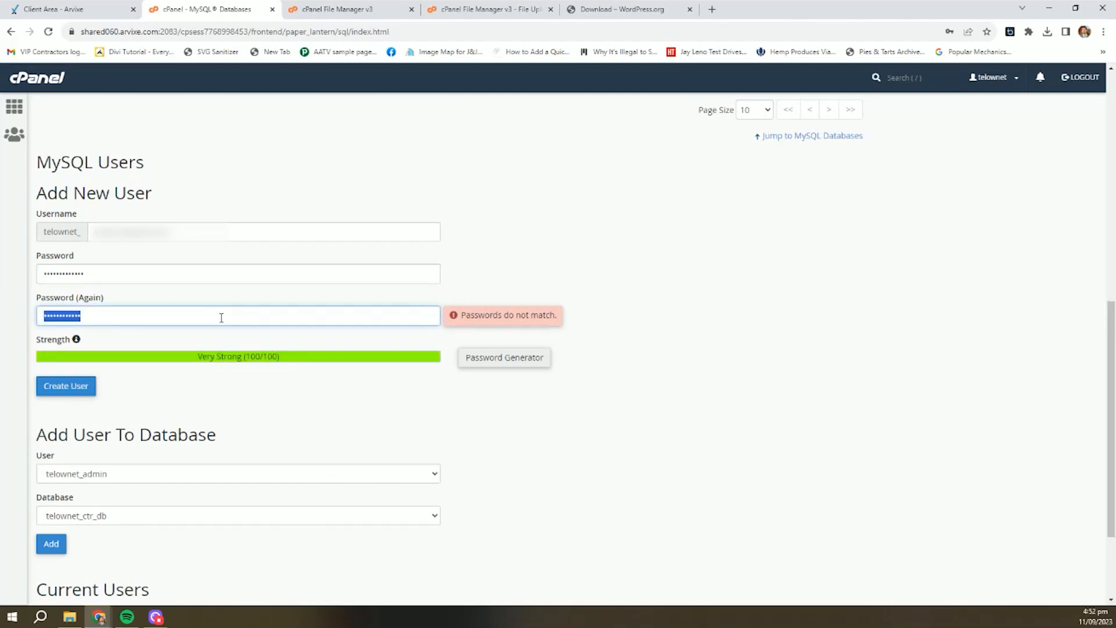
pyautogui.write('•••••••••••••')
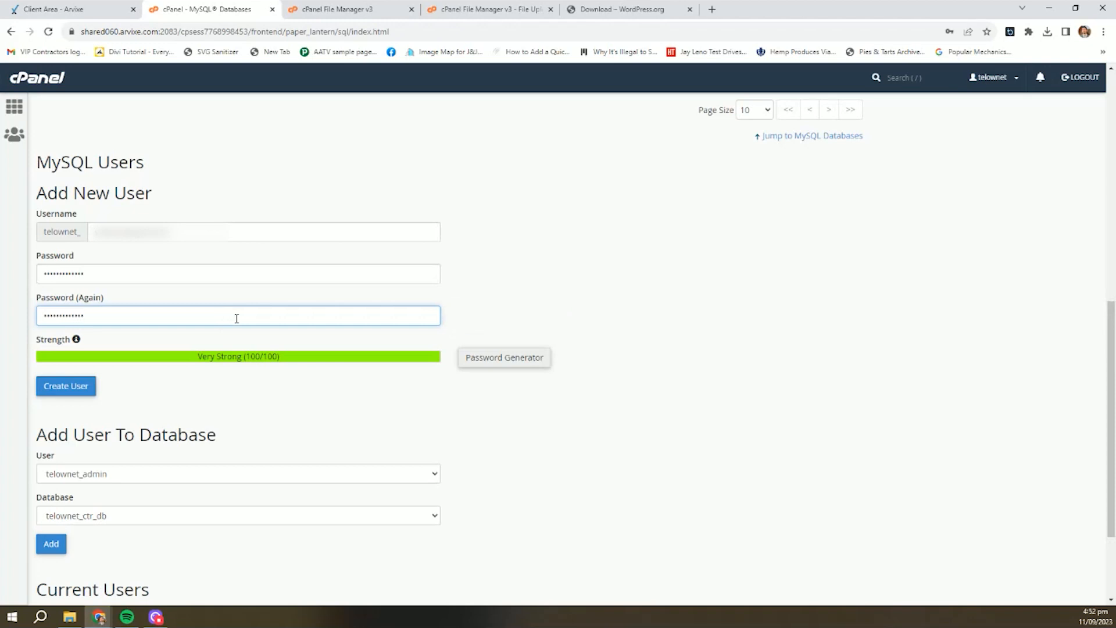
pyautogui.click(696, 436)
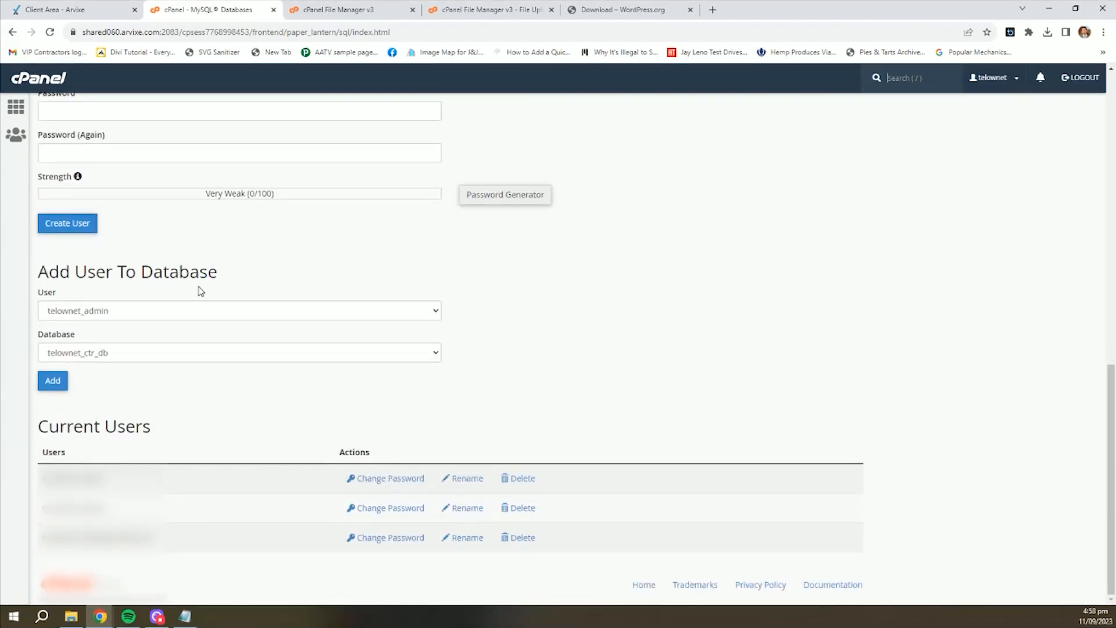
# Step: Add the newly created user to the telownet_webwp1192023@! database
pyautogui.scroll(1, 409, 312)
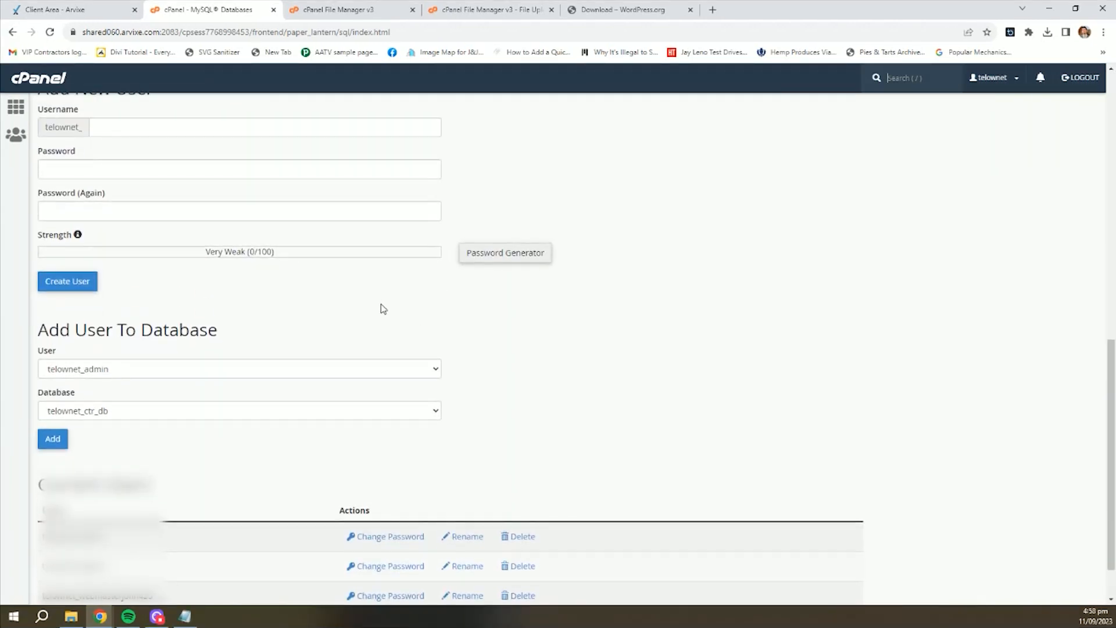
pyautogui.scroll(4, 381, 307)
pyautogui.scroll(-5, 383, 306)
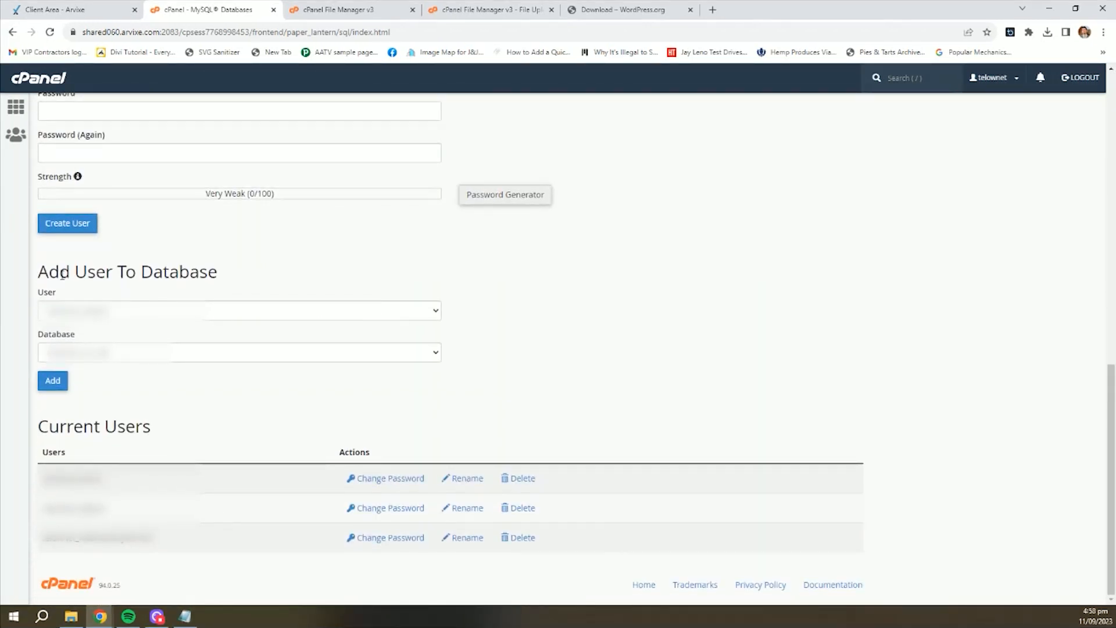
pyautogui.moveTo(37, 275); pyautogui.dragTo(337, 288)
pyautogui.click(395, 277)
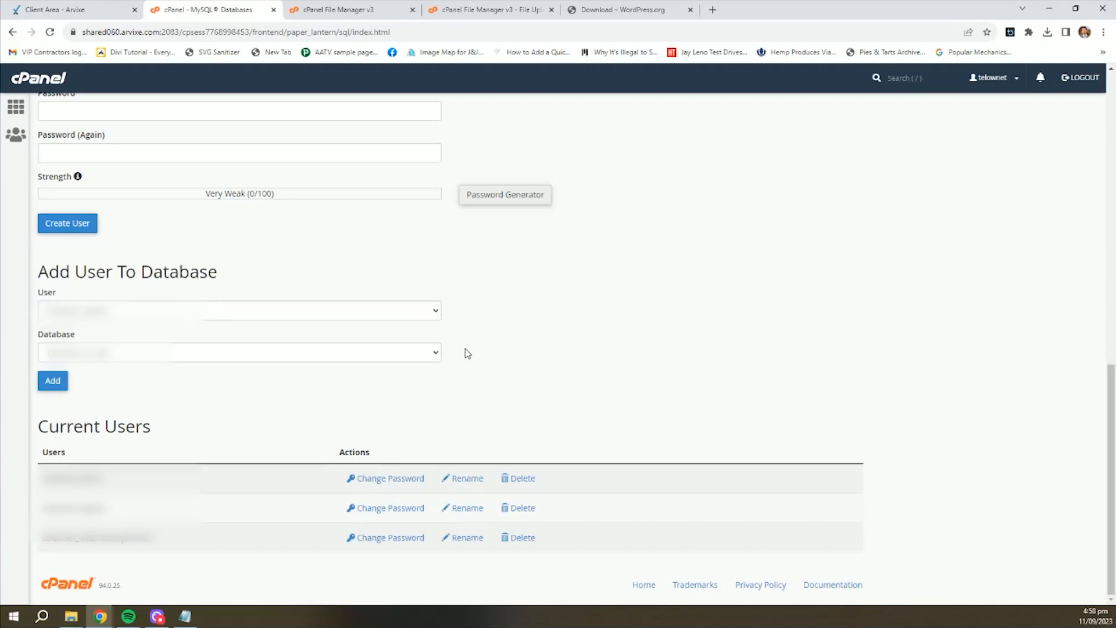
pyautogui.click(435, 310)
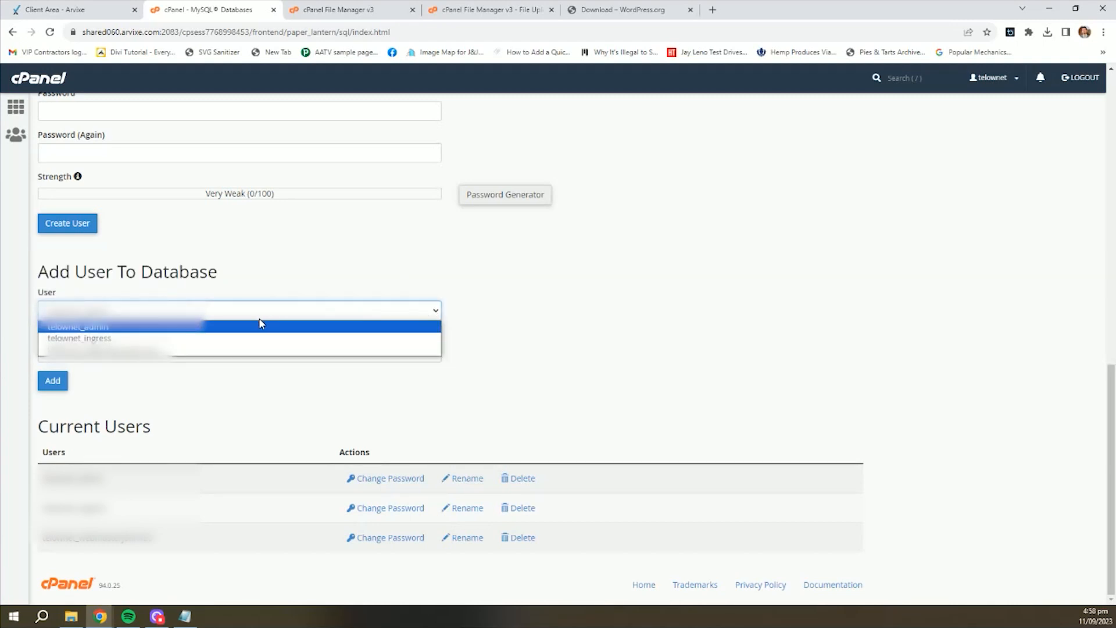
pyautogui.click(150, 351)
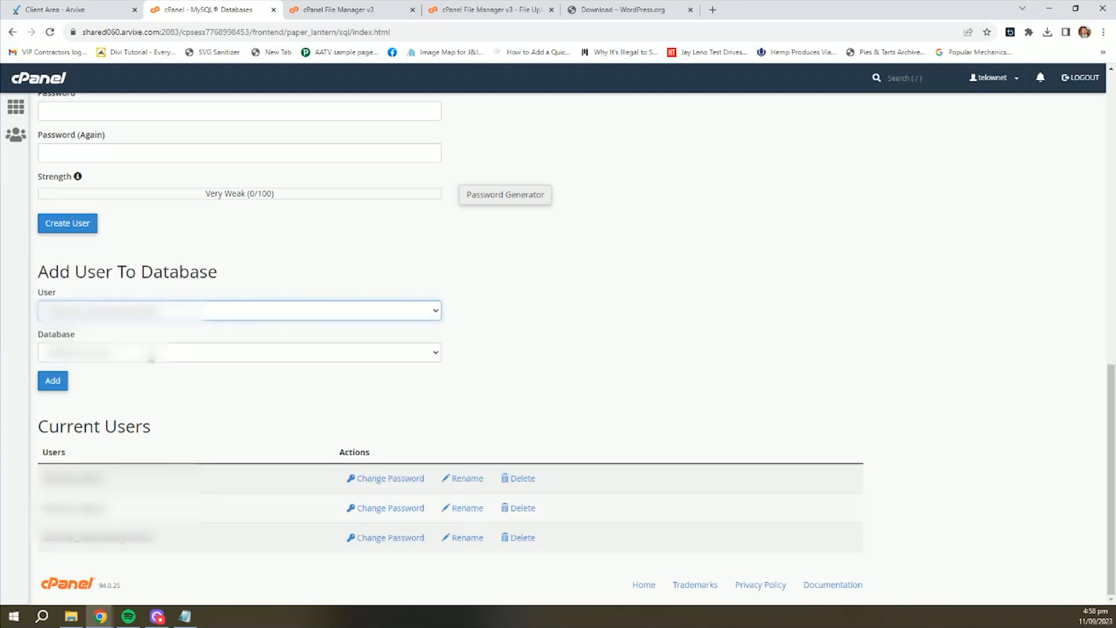
pyautogui.click(152, 352)
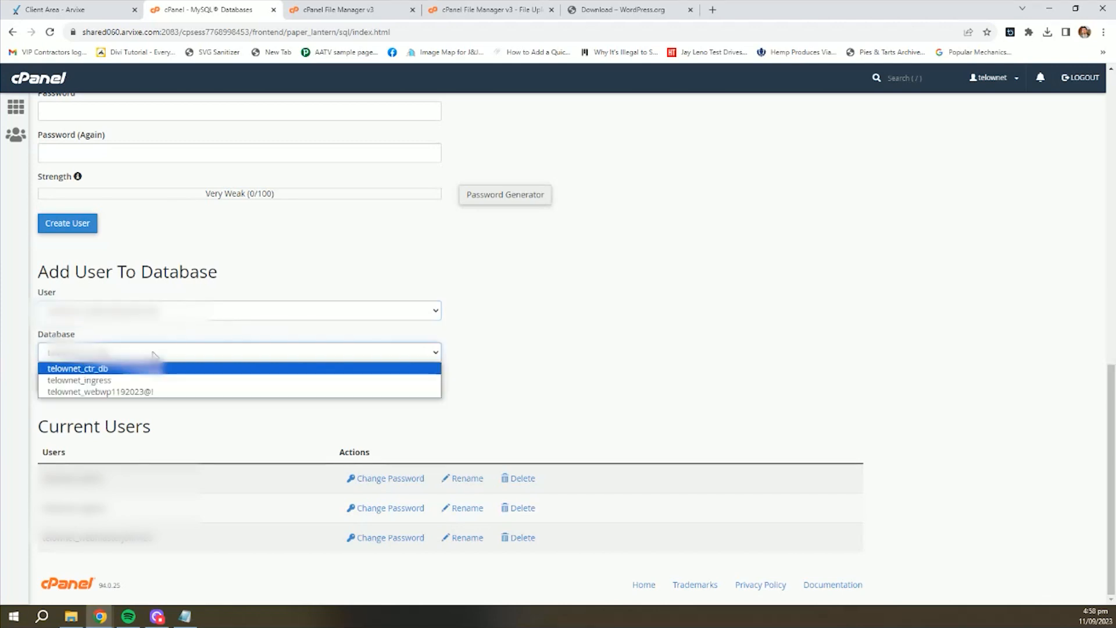
pyautogui.click(141, 389)
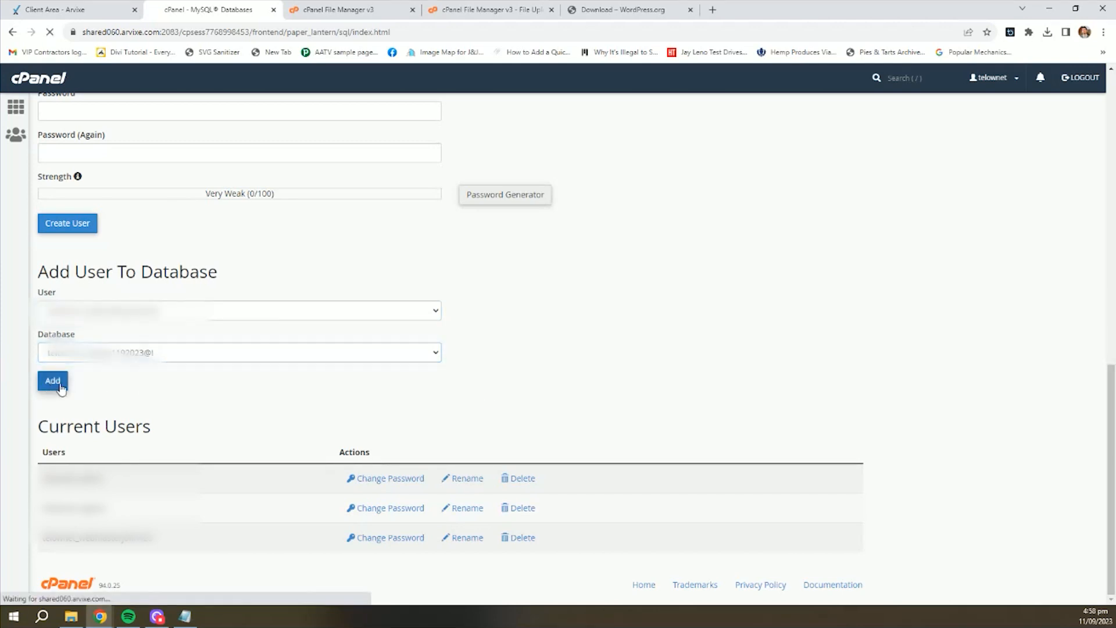
pyautogui.click(52, 381)
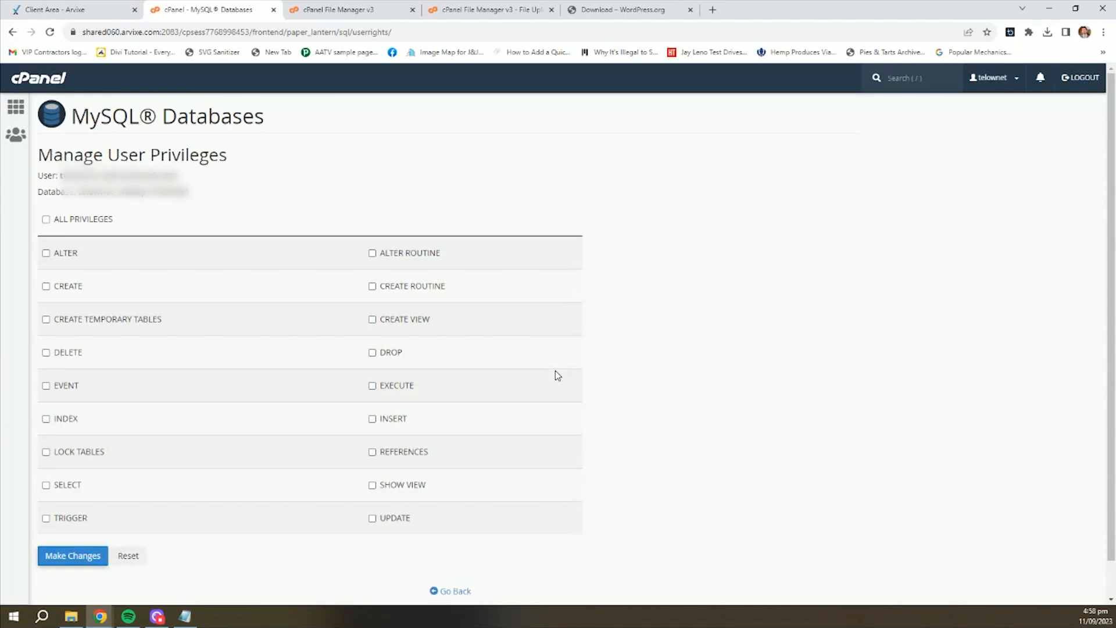
# Step: Grant the user ALL PRIVILEGES on the database and apply the changes
pyautogui.scroll(-1, 555, 371)
pyautogui.click(54, 185)
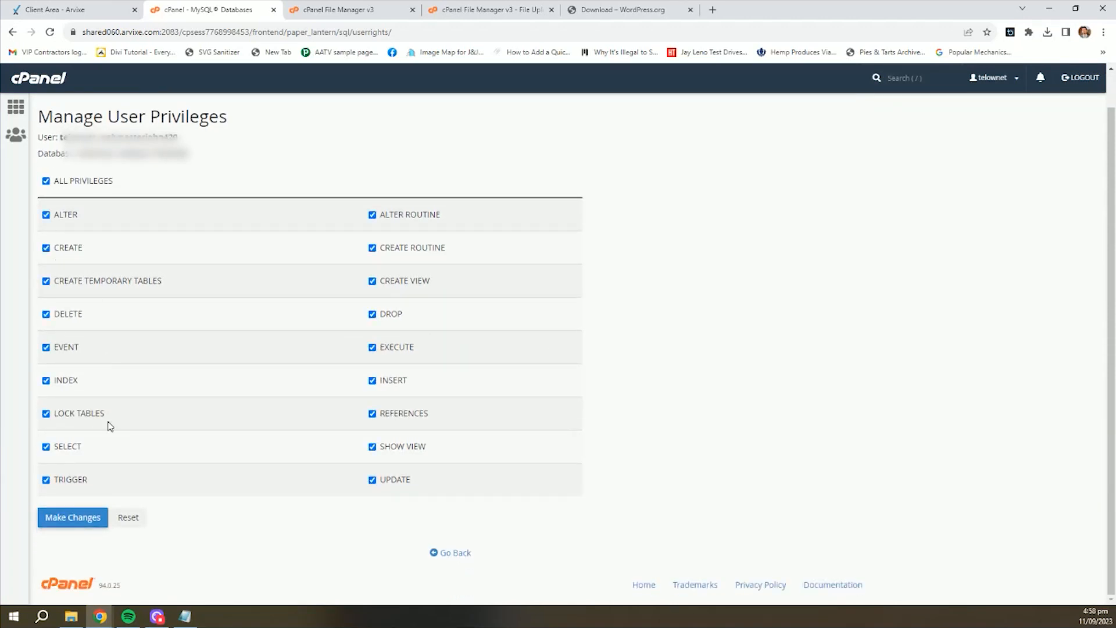
pyautogui.click(61, 518)
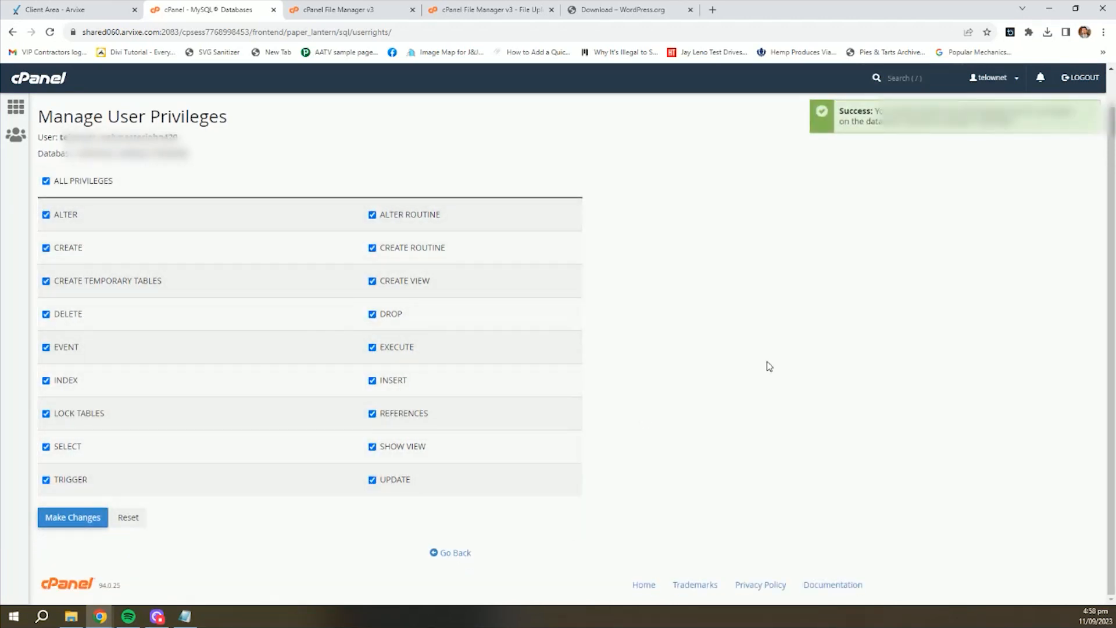
pyautogui.moveTo(841, 111); pyautogui.dragTo(1051, 136)
pyautogui.click(970, 211)
# Step: Switch to the browser window holding the WordPress database connection form on telow.net
pyautogui.click(634, 9)
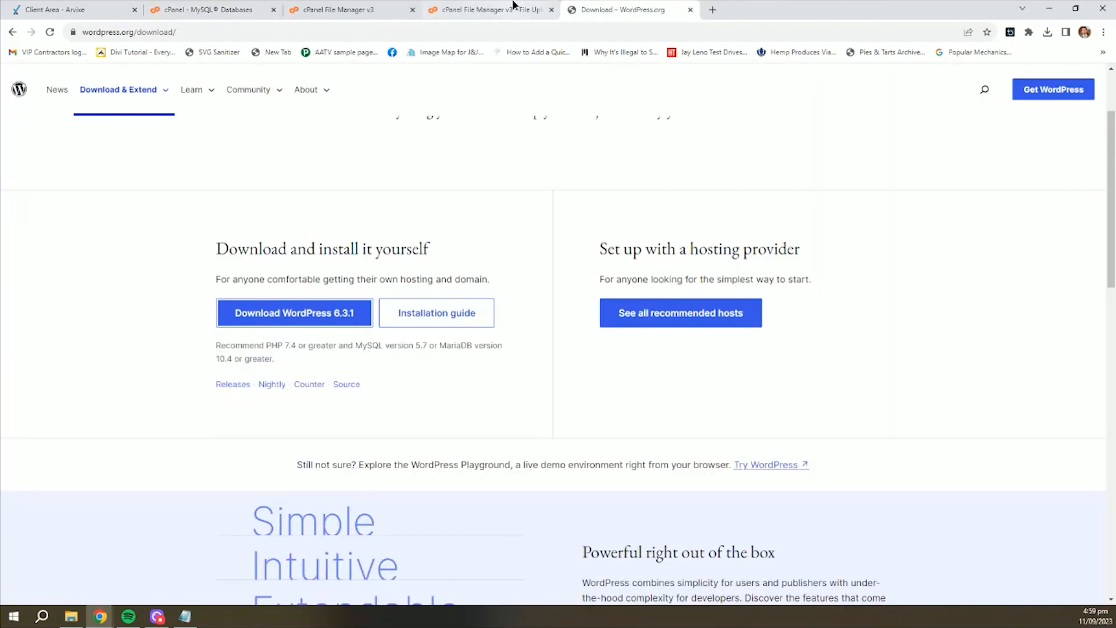
pyautogui.click(463, 5)
pyautogui.click(330, 7)
pyautogui.click(199, 6)
pyautogui.click(67, 7)
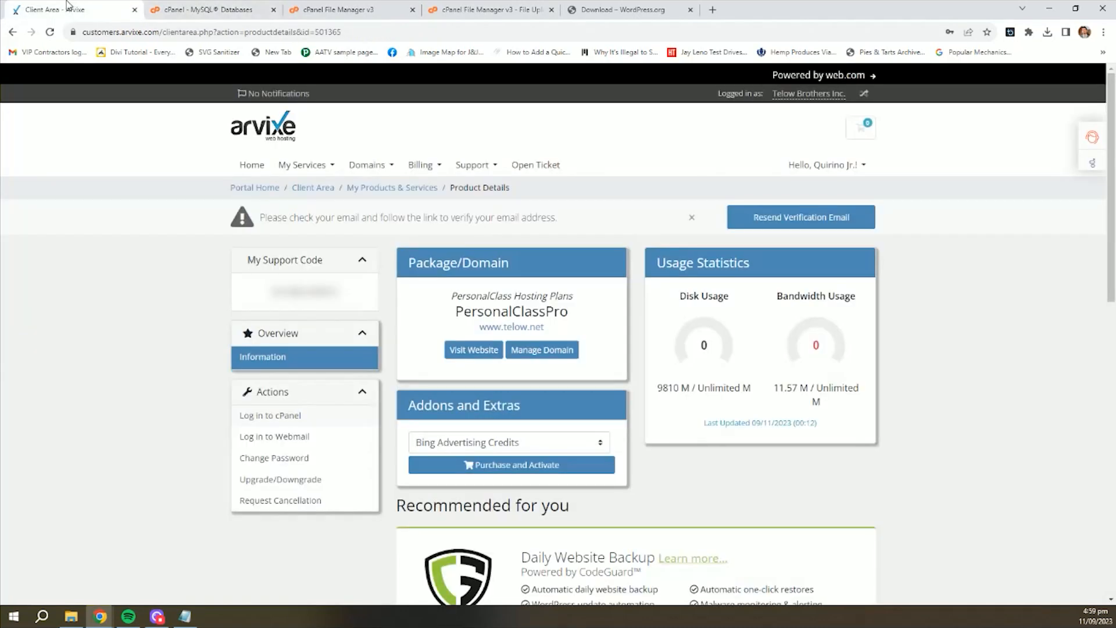
pyautogui.moveTo(100, 616)
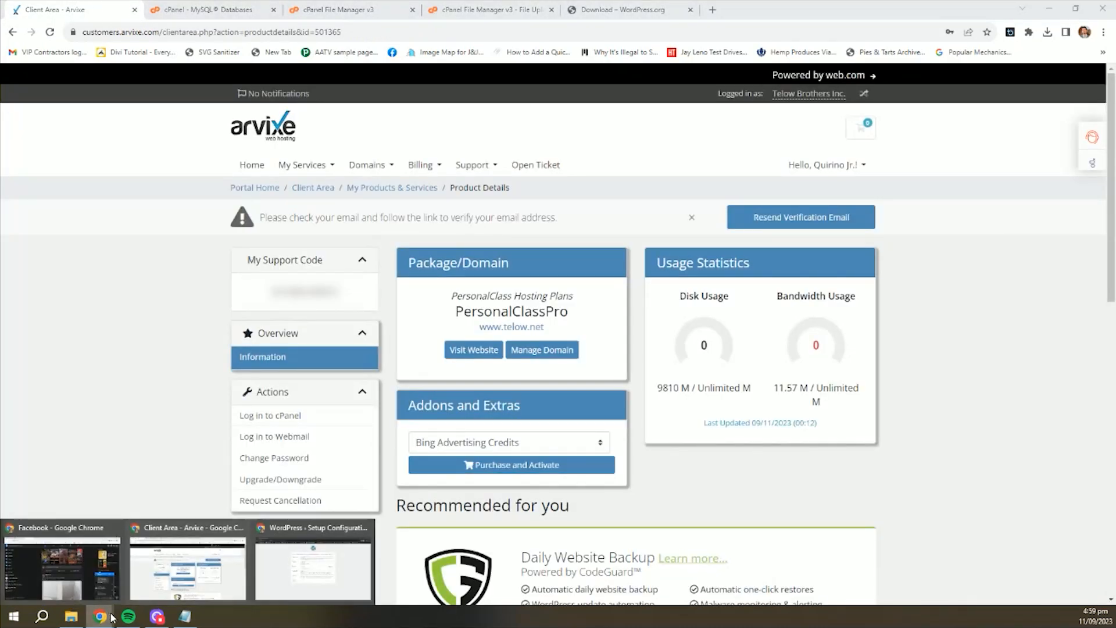
pyautogui.click(318, 602)
# Step: Copy the database name from the logins file in Notepad into the WordPress form's Database Name field
pyautogui.click(499, 195)
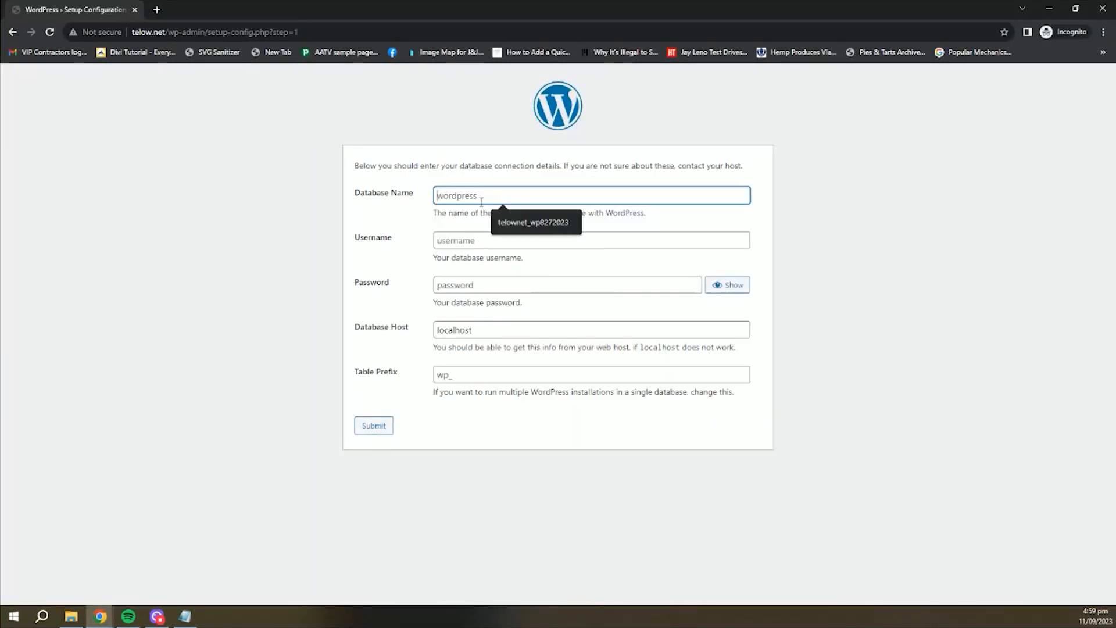
pyautogui.click(186, 616)
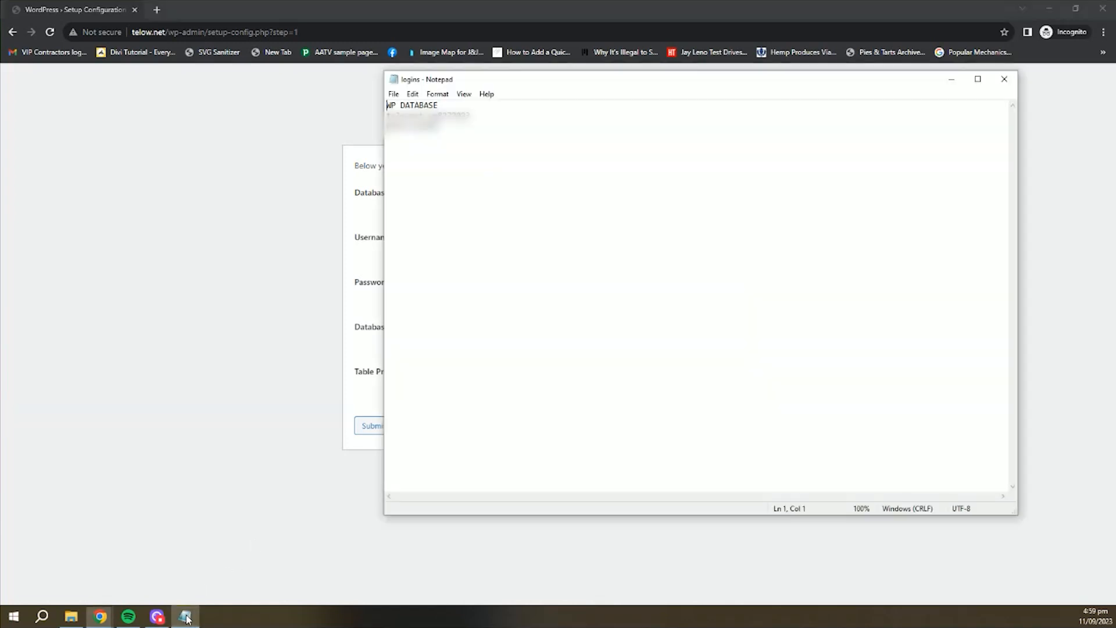
pyautogui.moveTo(481, 123); pyautogui.dragTo(387, 115)
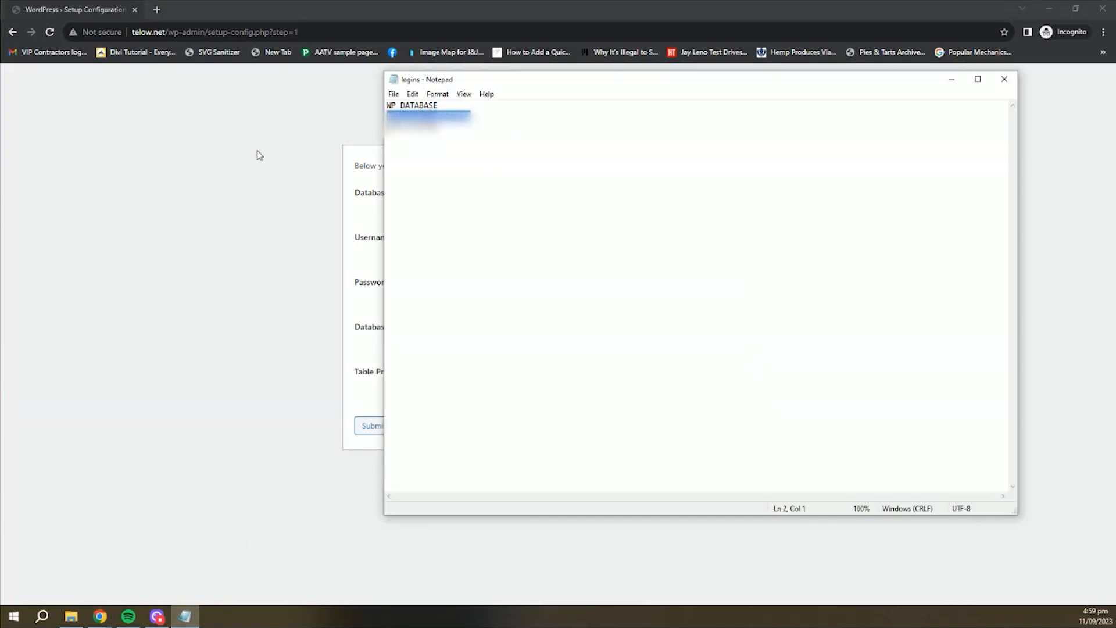
pyautogui.click(256, 154)
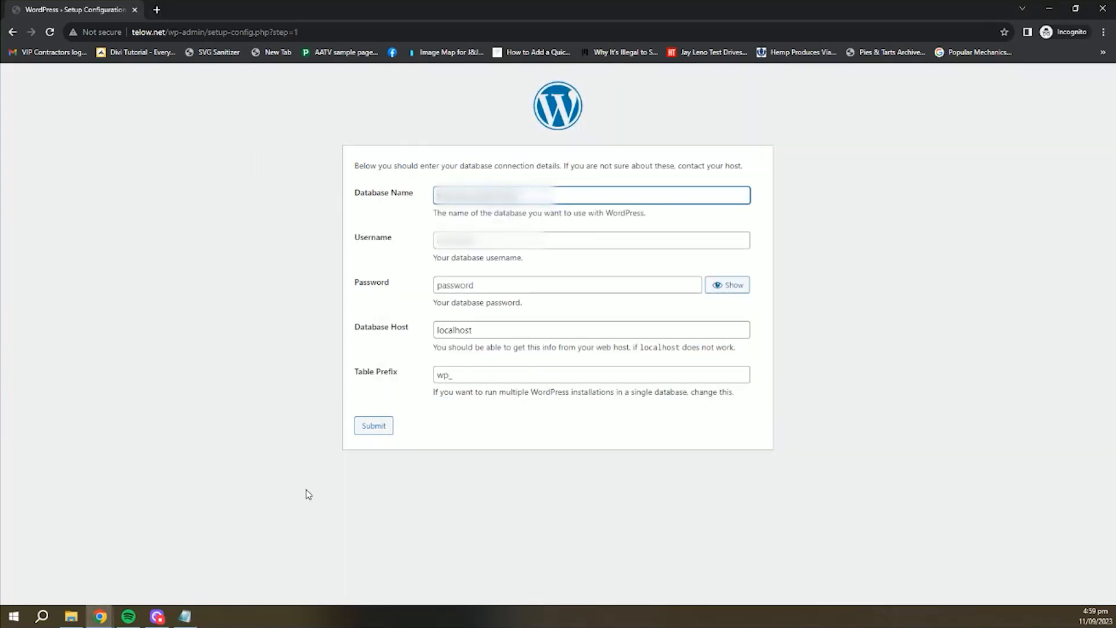
# Step: Copy the database username from the logins file in Notepad into the WordPress form's Username field
pyautogui.click(184, 616)
pyautogui.moveTo(439, 126); pyautogui.dragTo(386, 126)
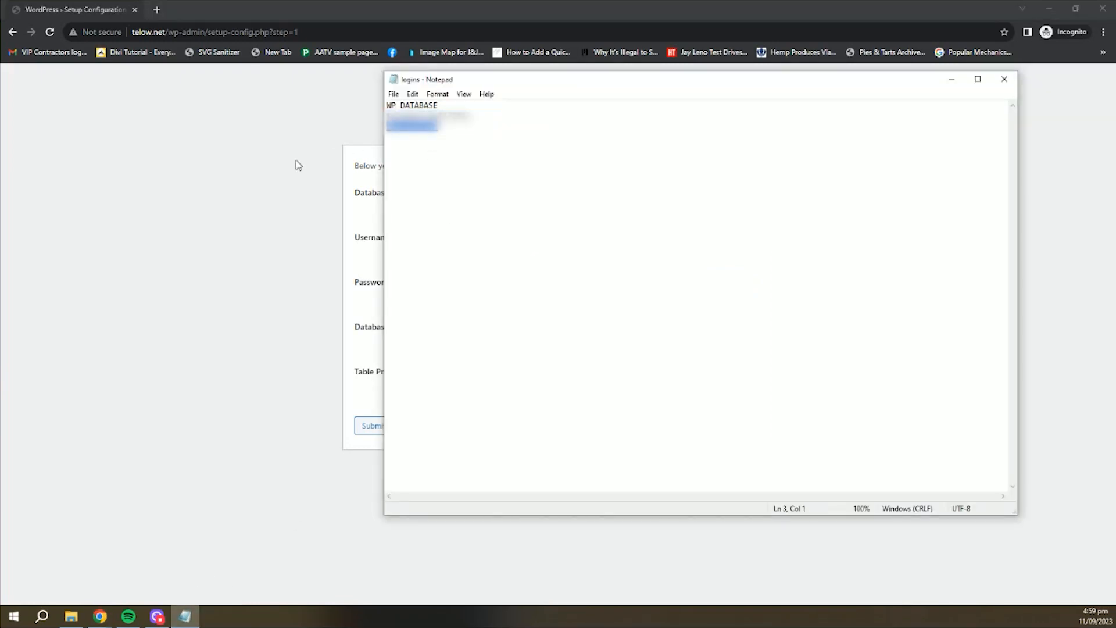
pyautogui.click(264, 174)
pyautogui.moveTo(178, 608)
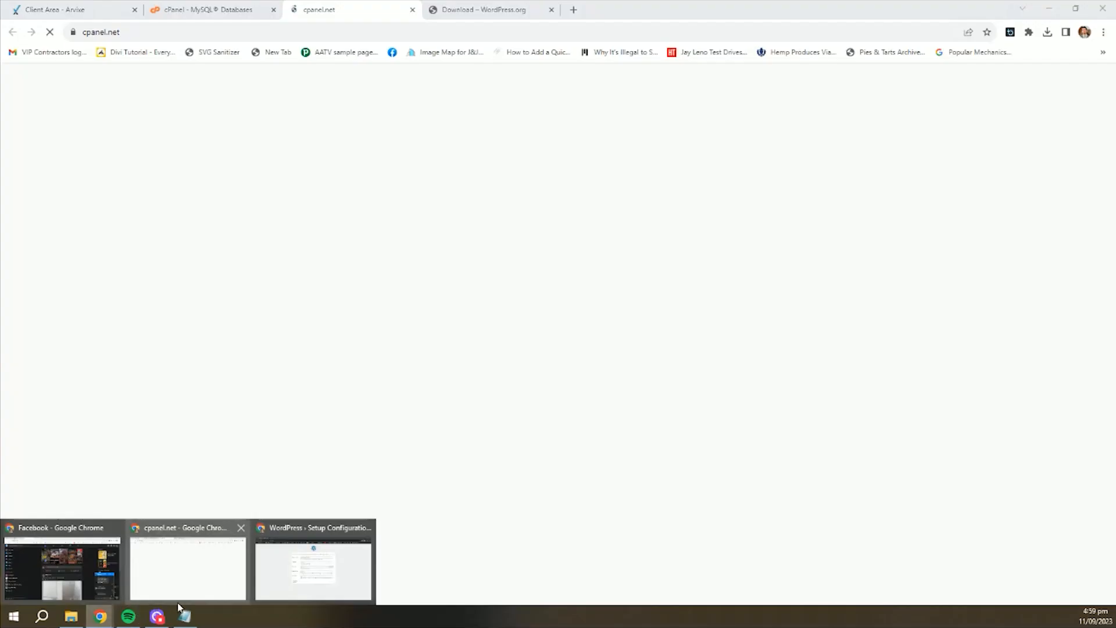
pyautogui.click(314, 567)
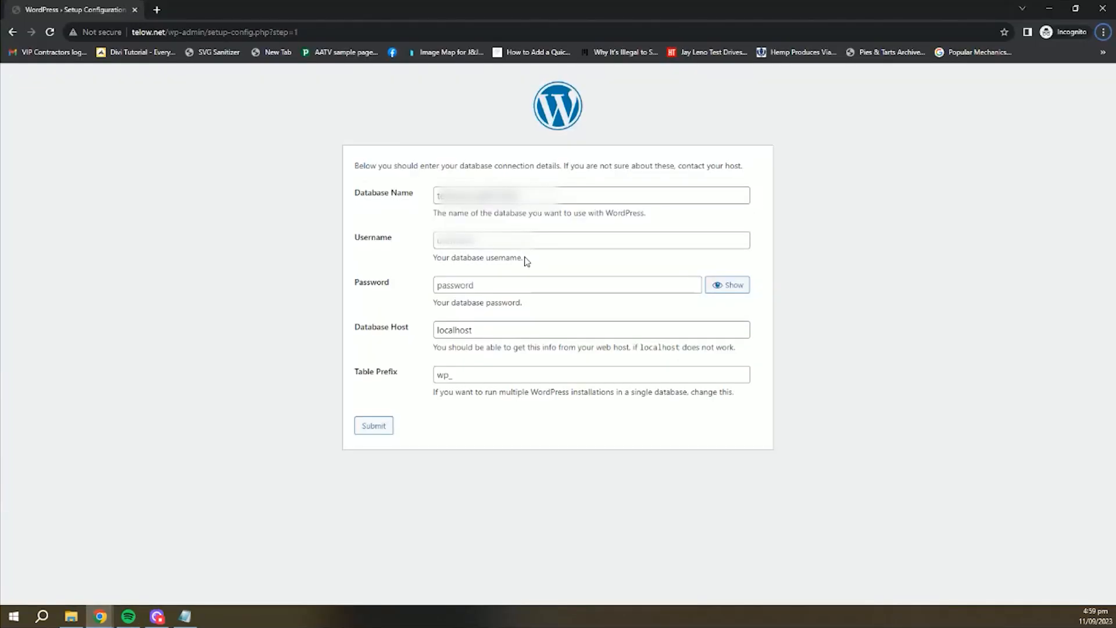
pyautogui.click(526, 240)
pyautogui.hotkey('ctrl', 'v')
# Step: Enter the database user's password in the WordPress connection form, keeping localhost as the database host
pyautogui.click(541, 281)
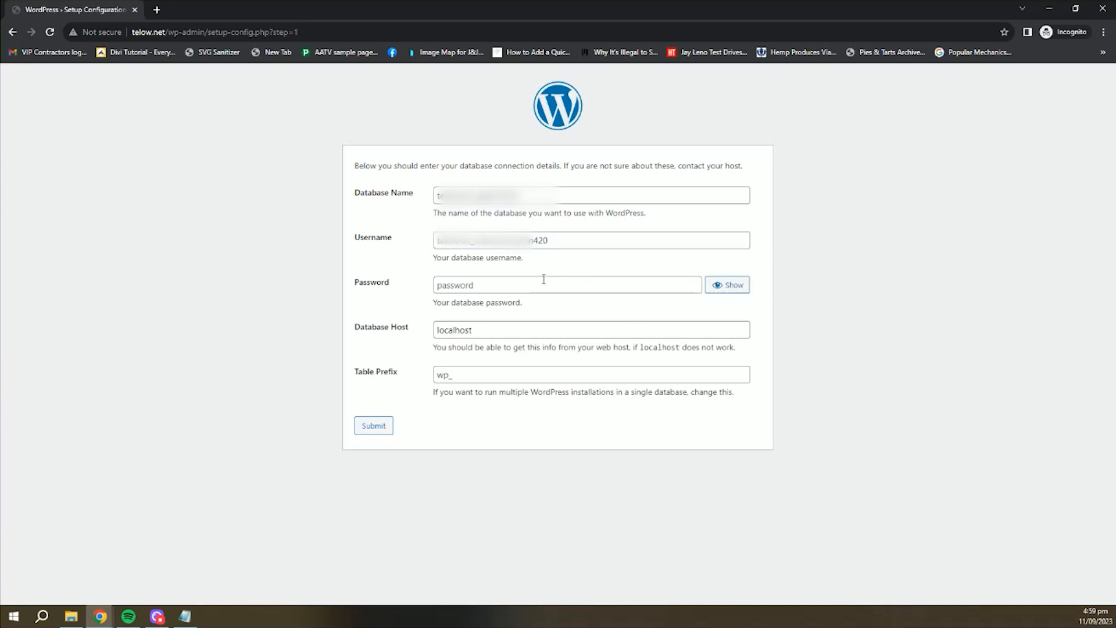
pyautogui.write('•••••••••')
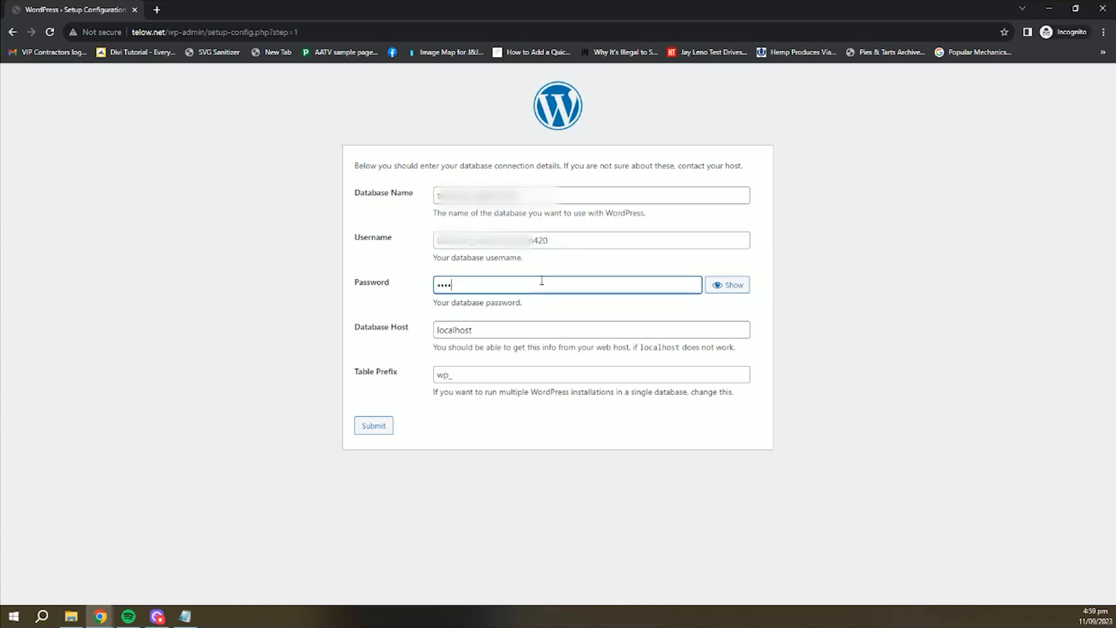
pyautogui.write('••••')
pyautogui.click(237, 329)
pyautogui.doubleClick(459, 329)
pyautogui.click(238, 309)
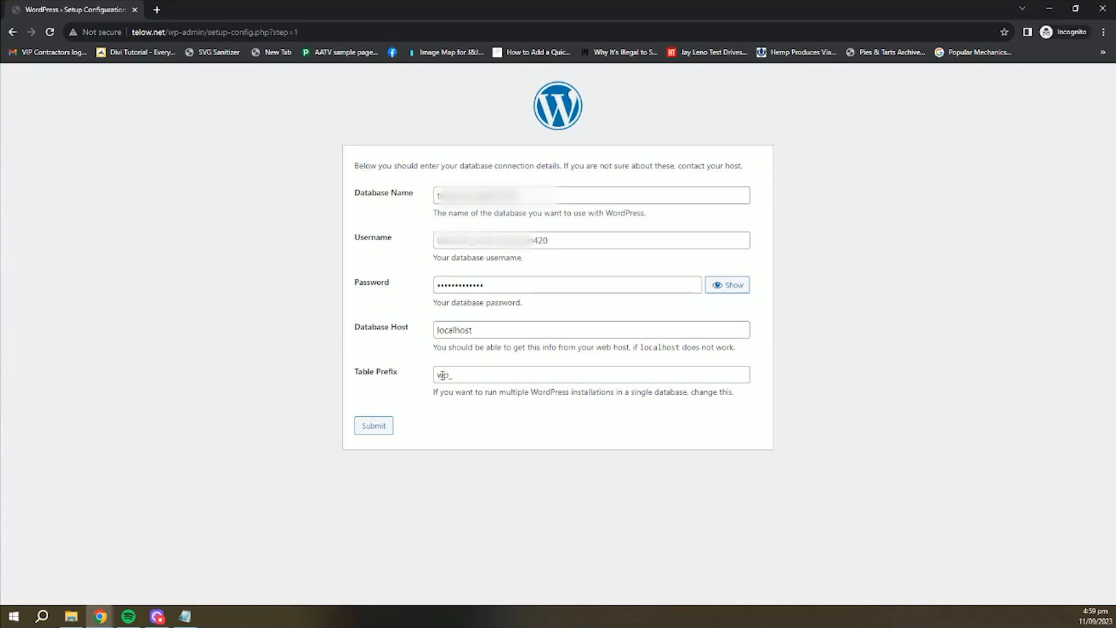
# Step: Replace the wp in the Table Prefix with teo and submit the database connection details
pyautogui.click(447, 375)
pyautogui.doubleClick(448, 375)
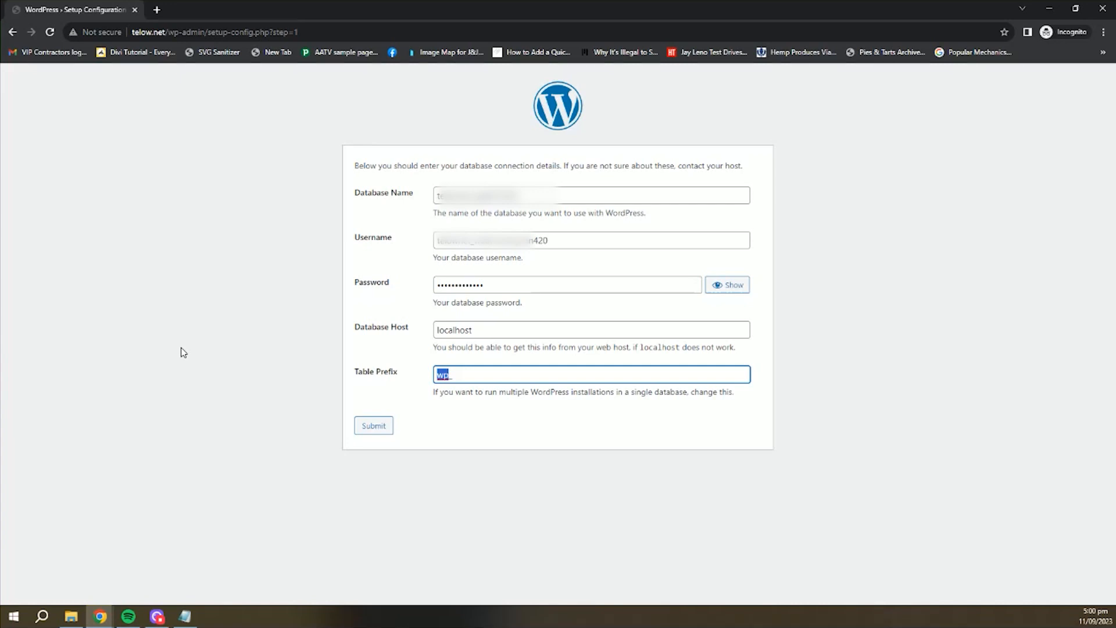
pyautogui.write('teo')
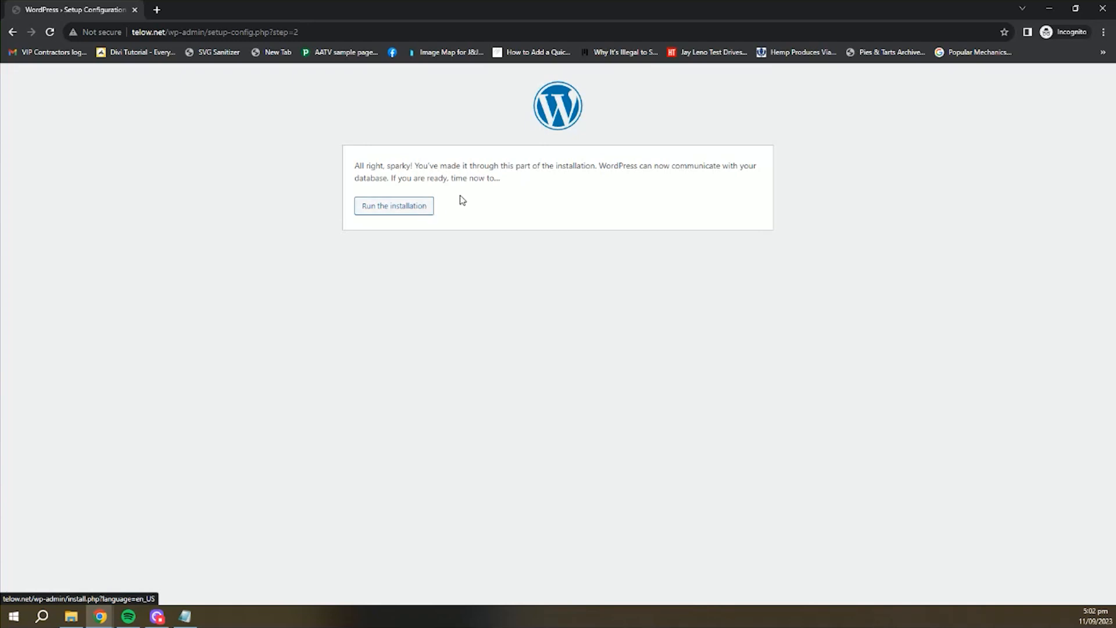
# Step: Run the WordPress installation and shorten the suggested admin password in the site information form
pyautogui.moveTo(356, 166); pyautogui.dragTo(521, 185)
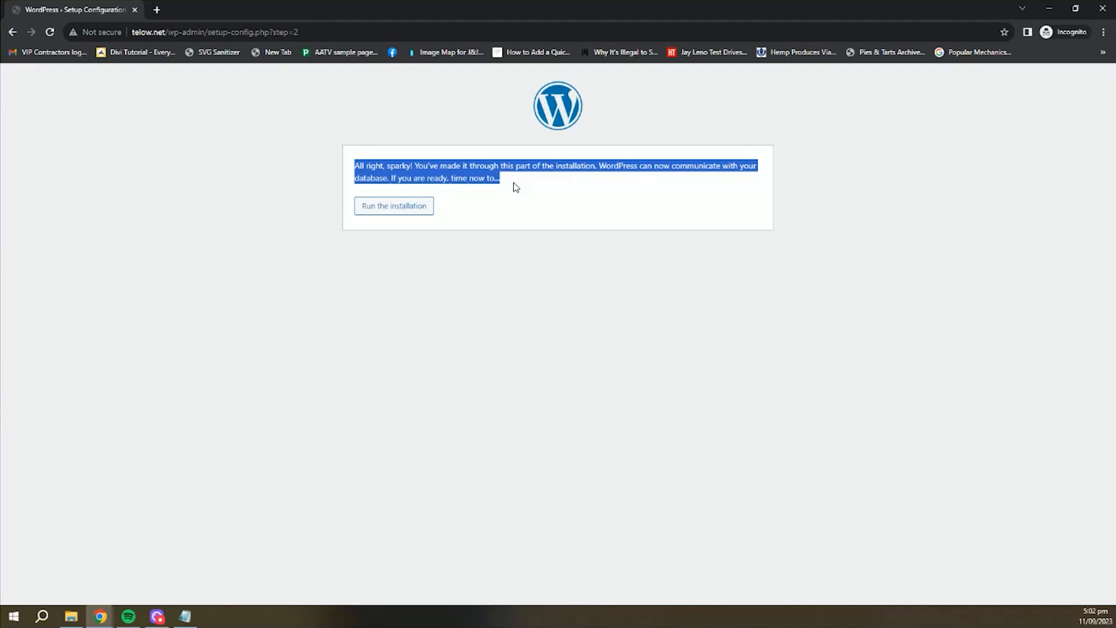
pyautogui.click(408, 208)
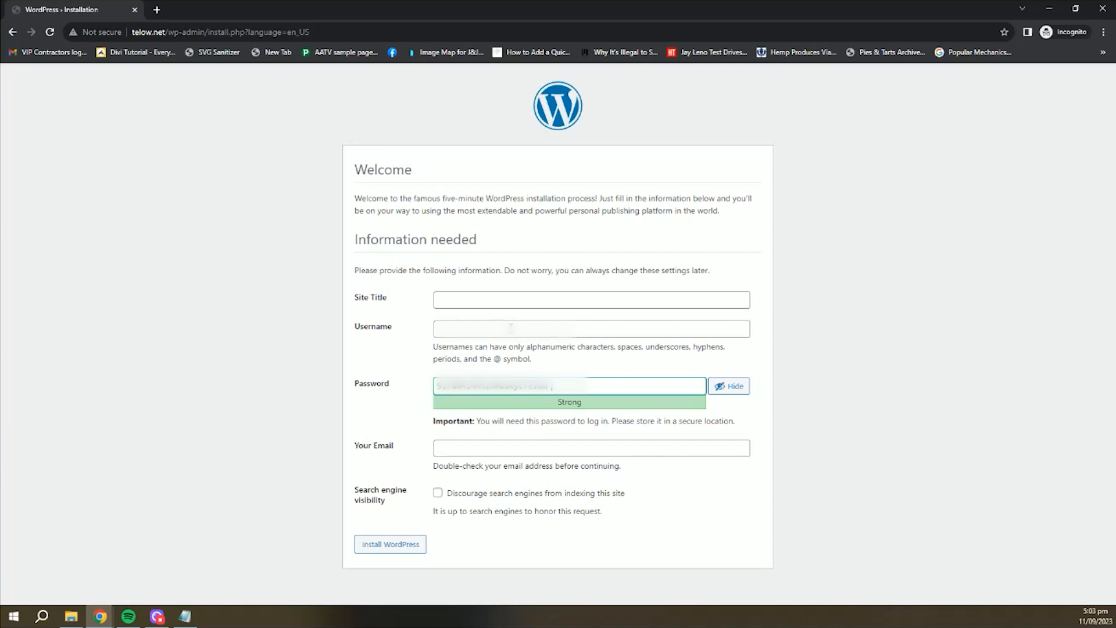
pyautogui.moveTo(525, 385); pyautogui.dragTo(559, 374)
pyautogui.press('BackSpace')
# Step: Set the site title to Telow Brothers Inc. and enter the admin username
pyautogui.click(506, 302)
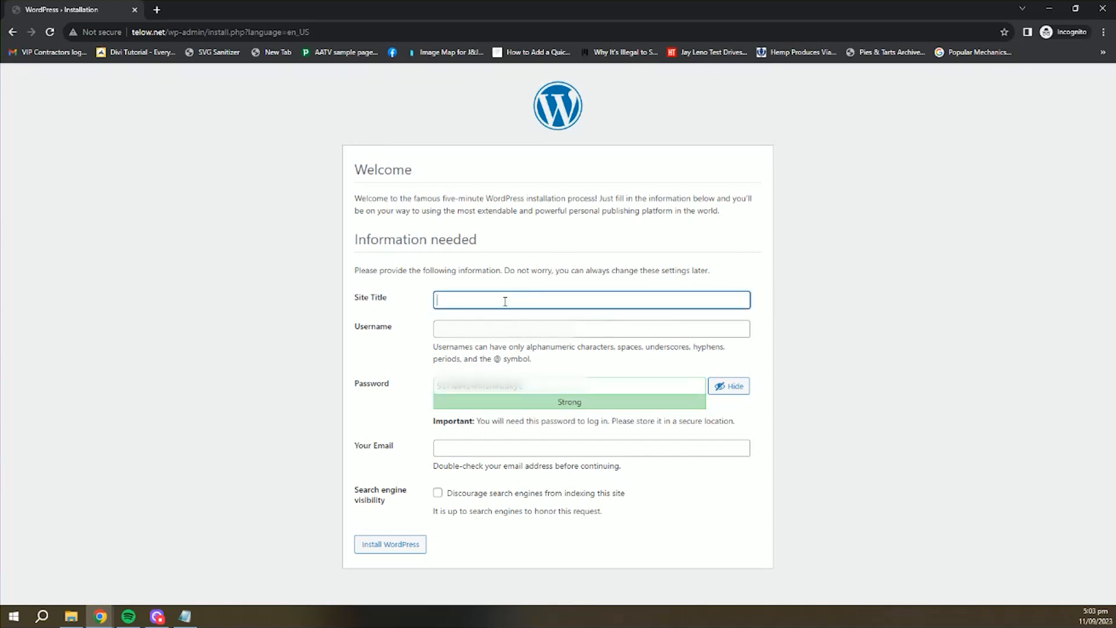
pyautogui.write('Telow Brothers Inc.')
pyautogui.press('Tab')
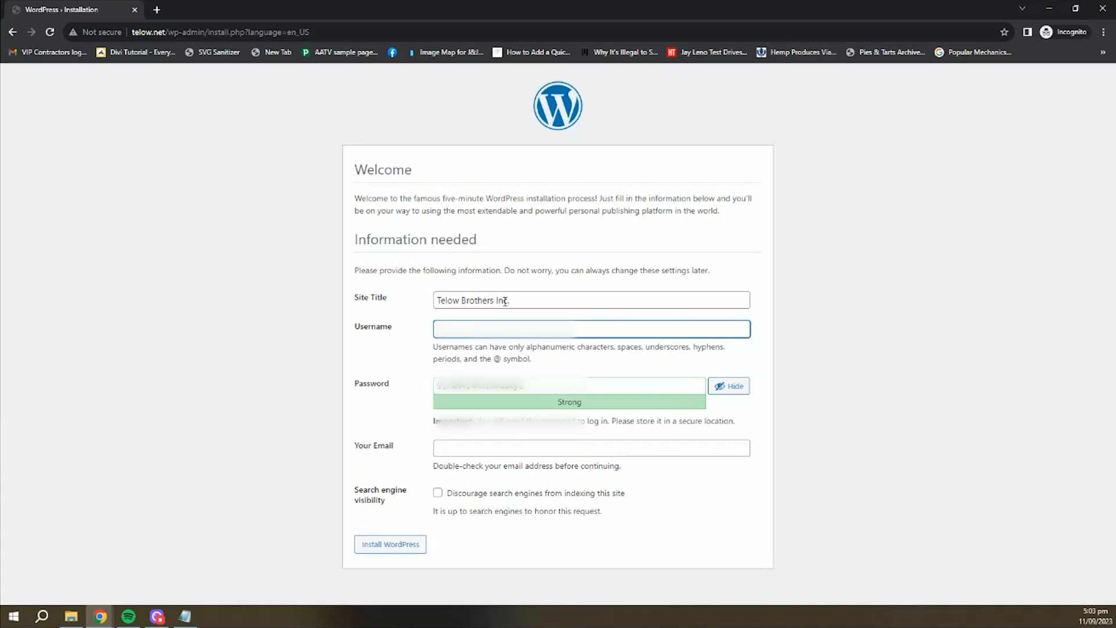
pyautogui.write('telowin')
pyautogui.hotkey('ctrl', 'a')
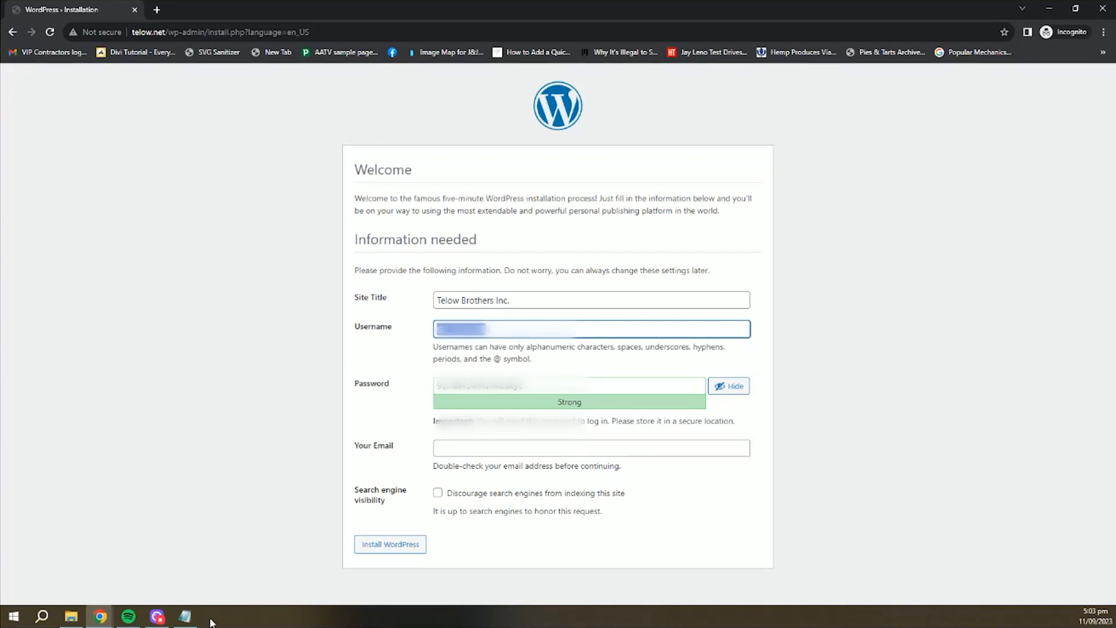
# Step: Fill in the administrator's email from the saved suggestions and discourage search engines from indexing the site
pyautogui.click(503, 448)
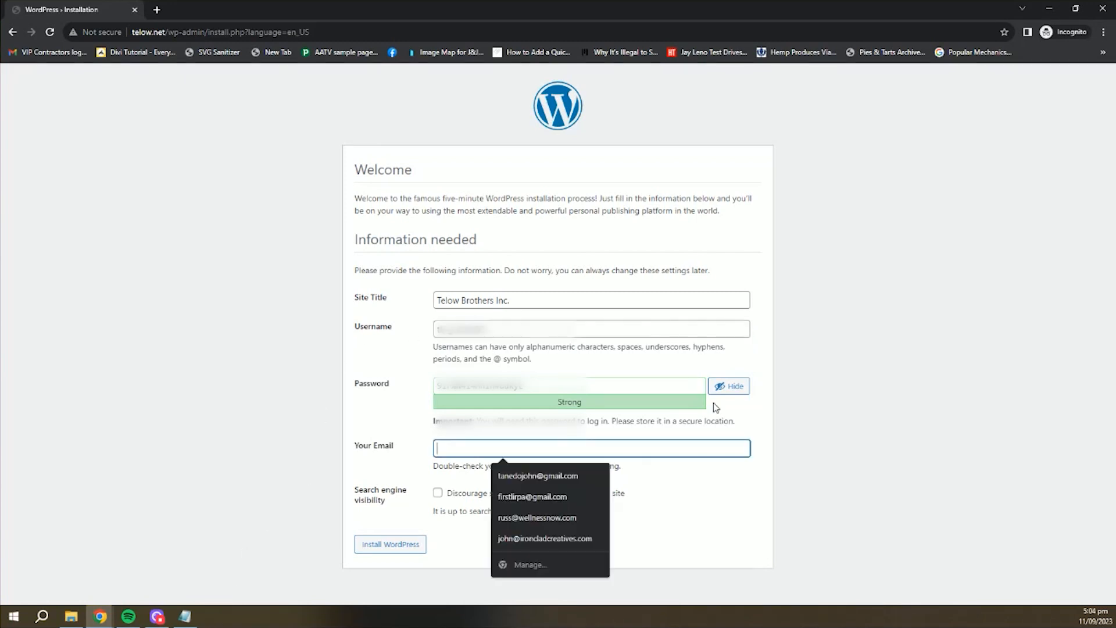
pyautogui.click(537, 476)
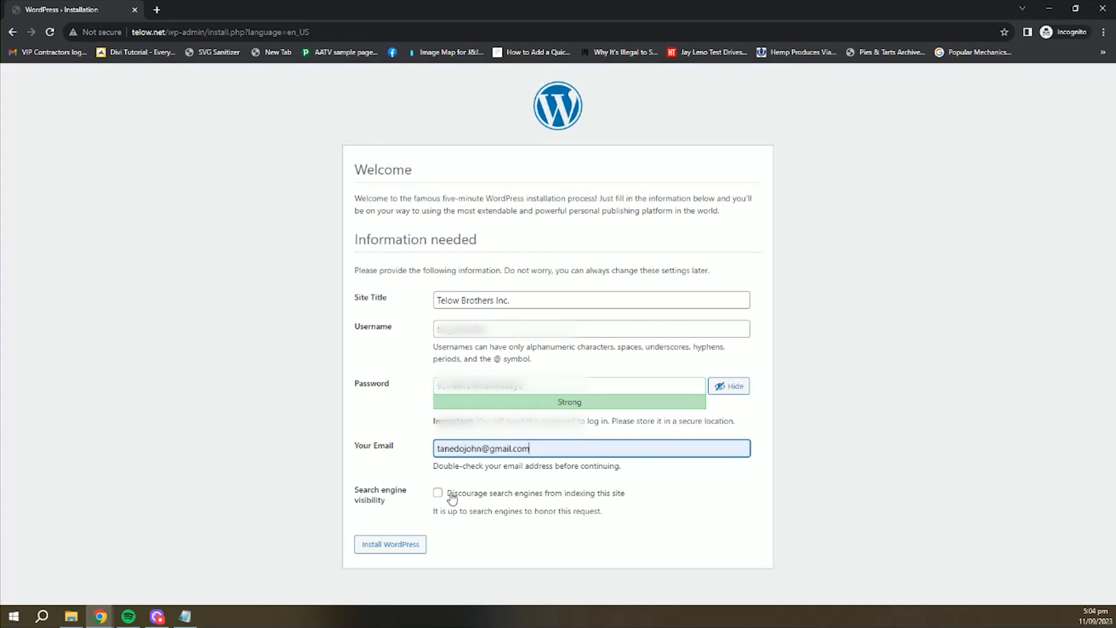
pyautogui.click(437, 492)
# Step: Install WordPress with the entered site information and proceed to the login page
pyautogui.click(386, 548)
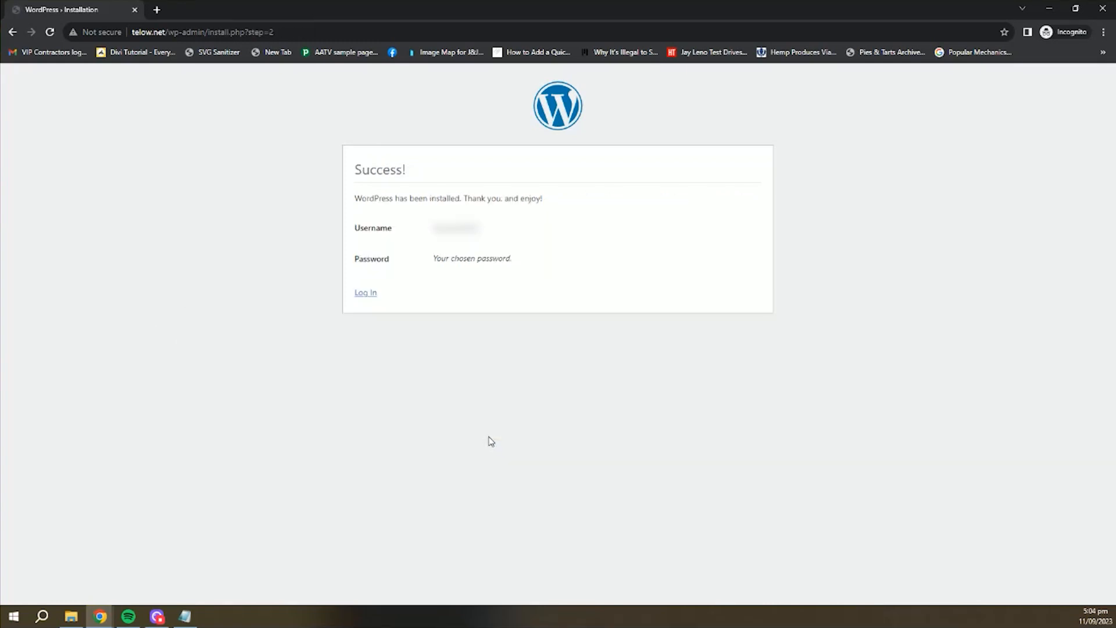
pyautogui.click(373, 295)
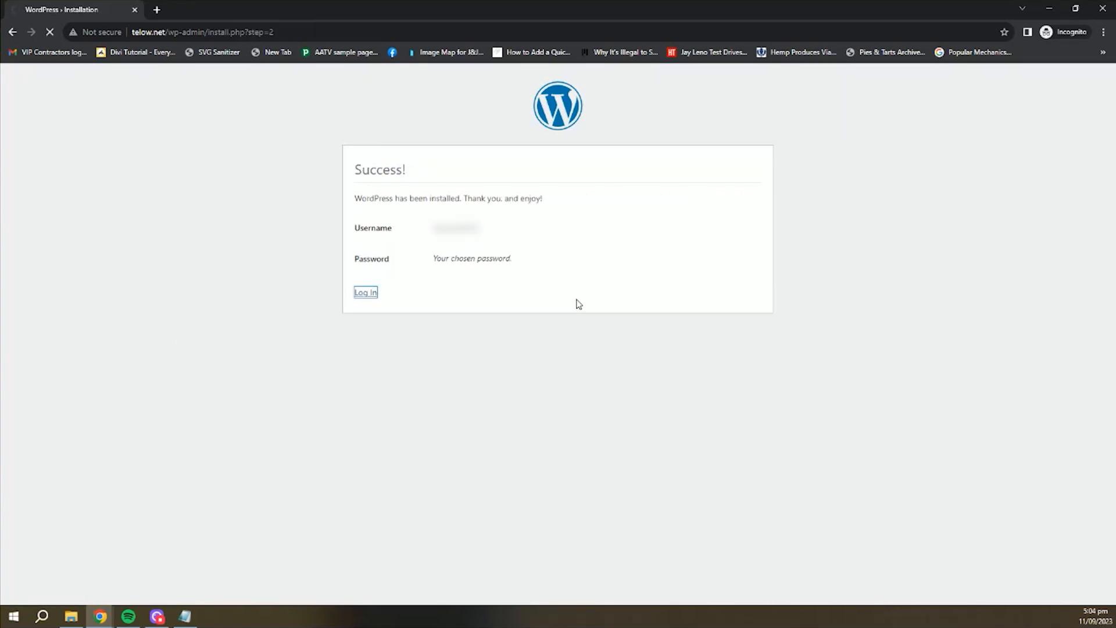